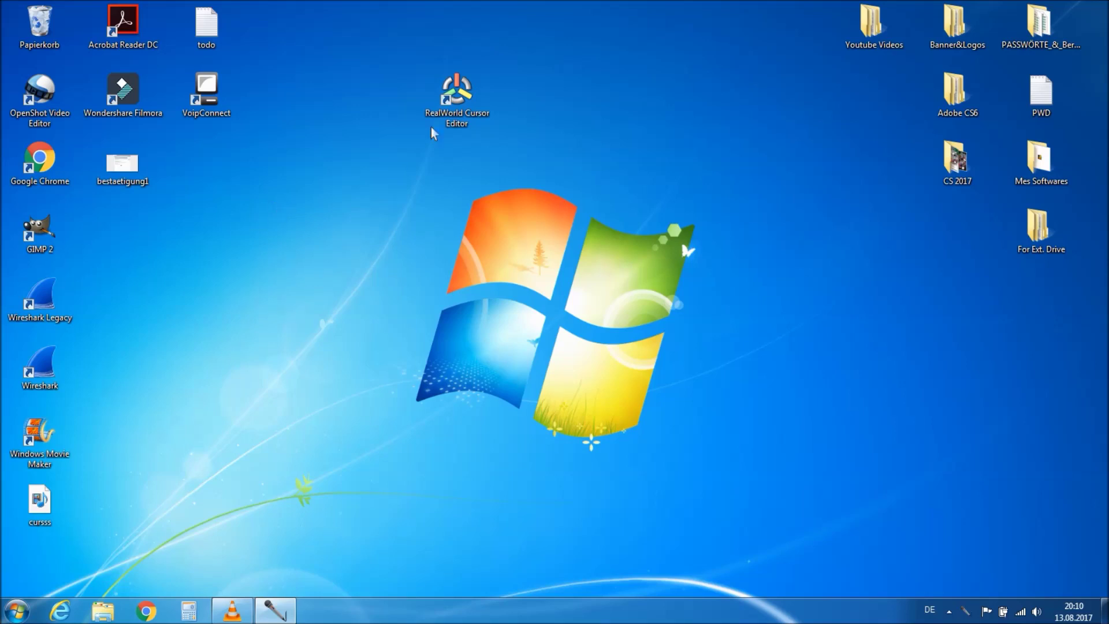
pyautogui.doubleClick(472, 75)
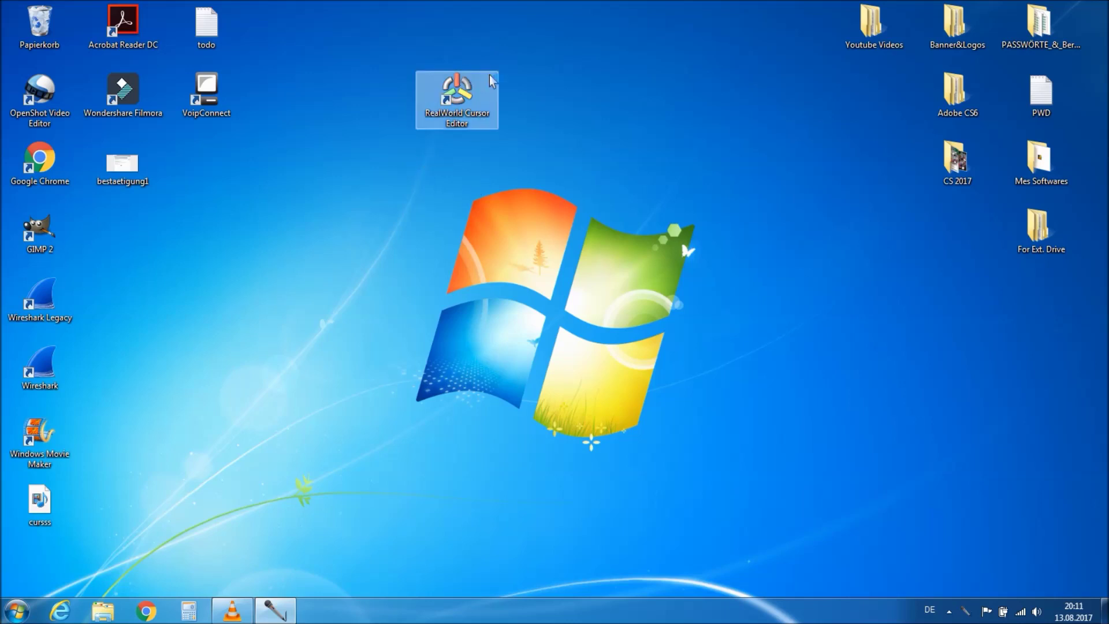
pyautogui.moveTo(400, 64); pyautogui.dragTo(526, 168)
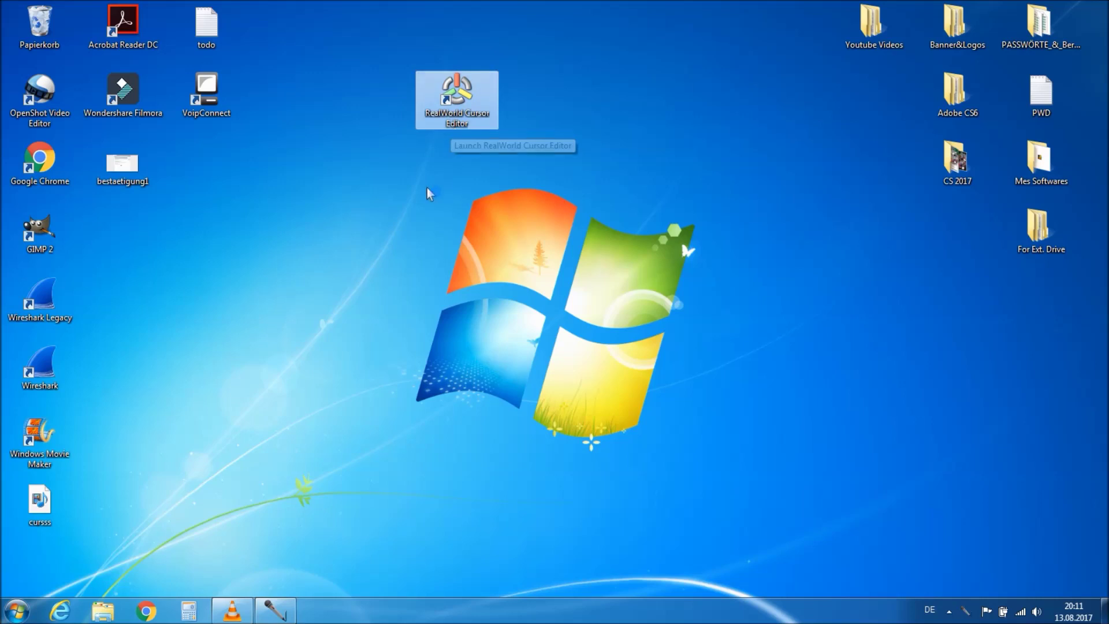
pyautogui.click(287, 433)
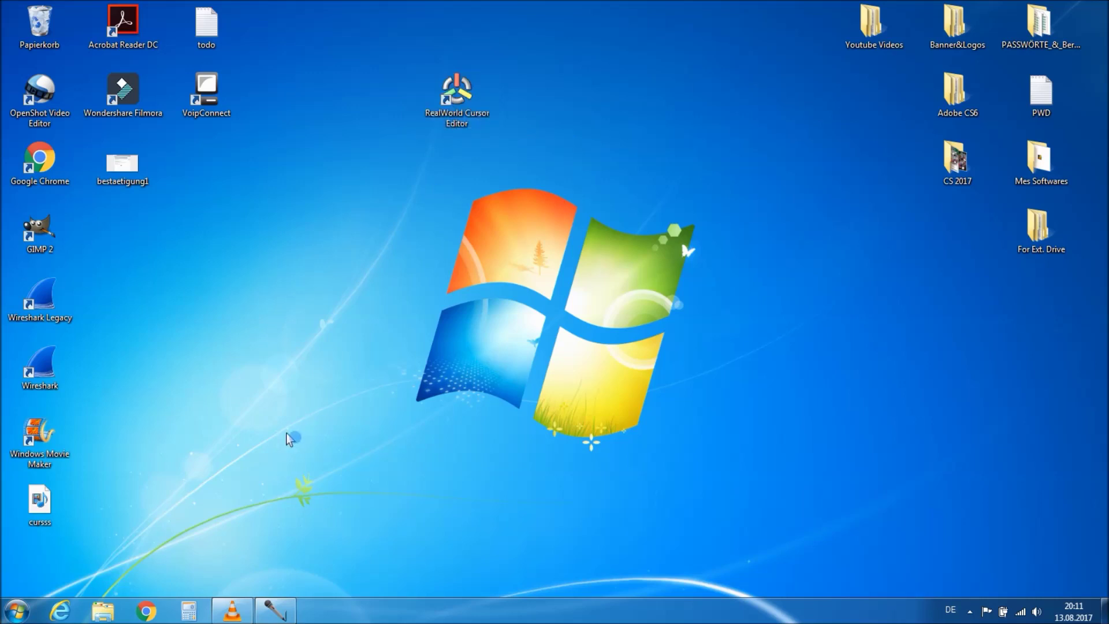
# Open Chrome in a maximized window and search Google for "real world cursor editor 64 bit"
pyautogui.click(146, 610)
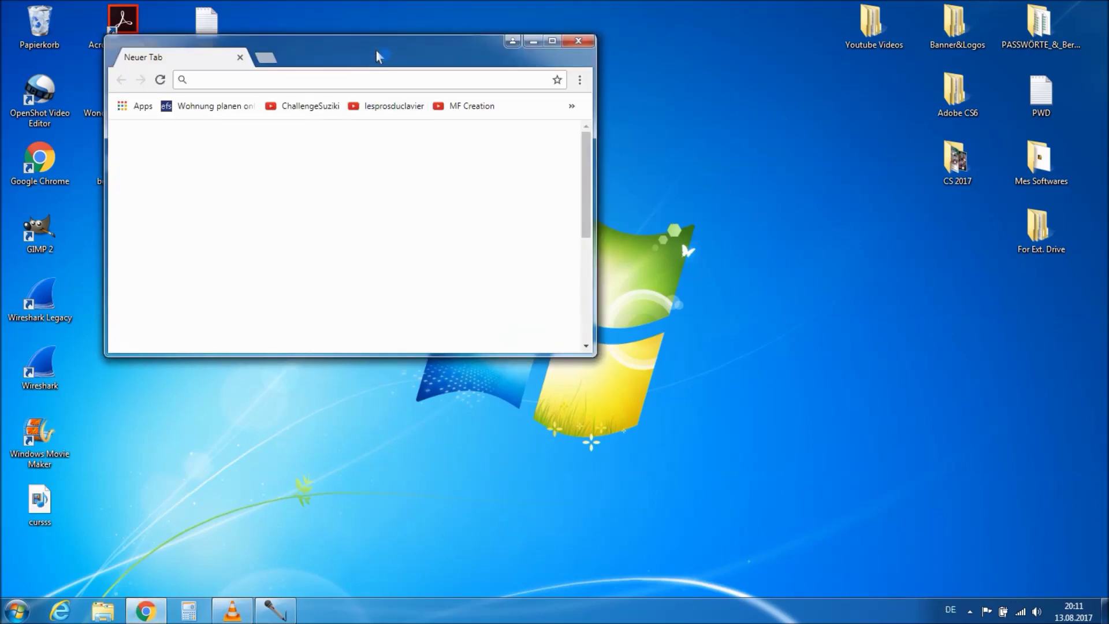
pyautogui.doubleClick(376, 51)
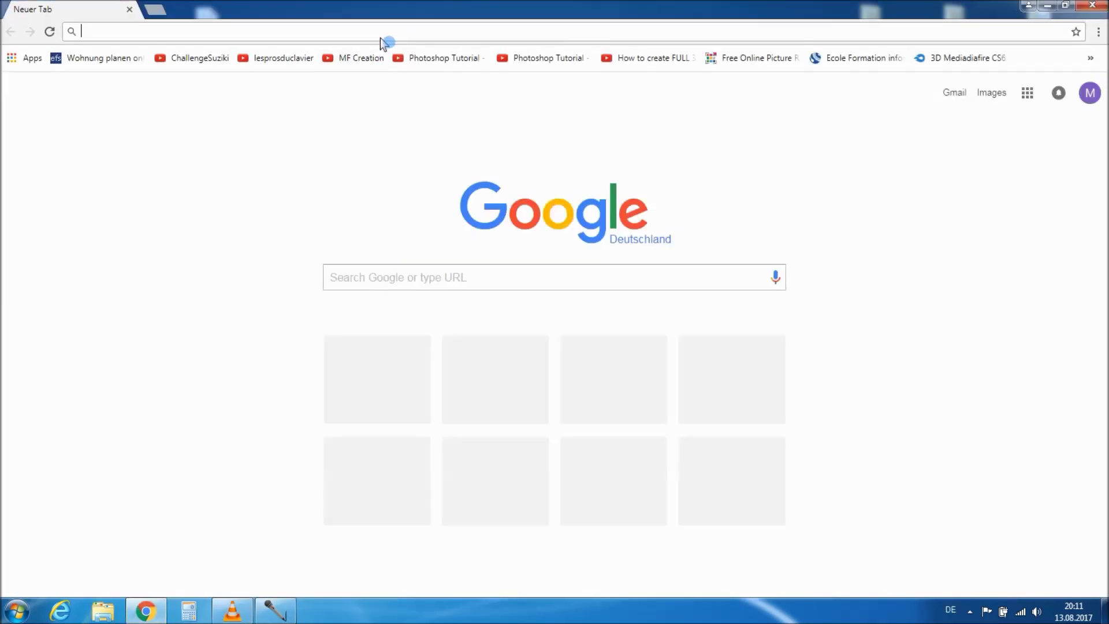
pyautogui.write('real')
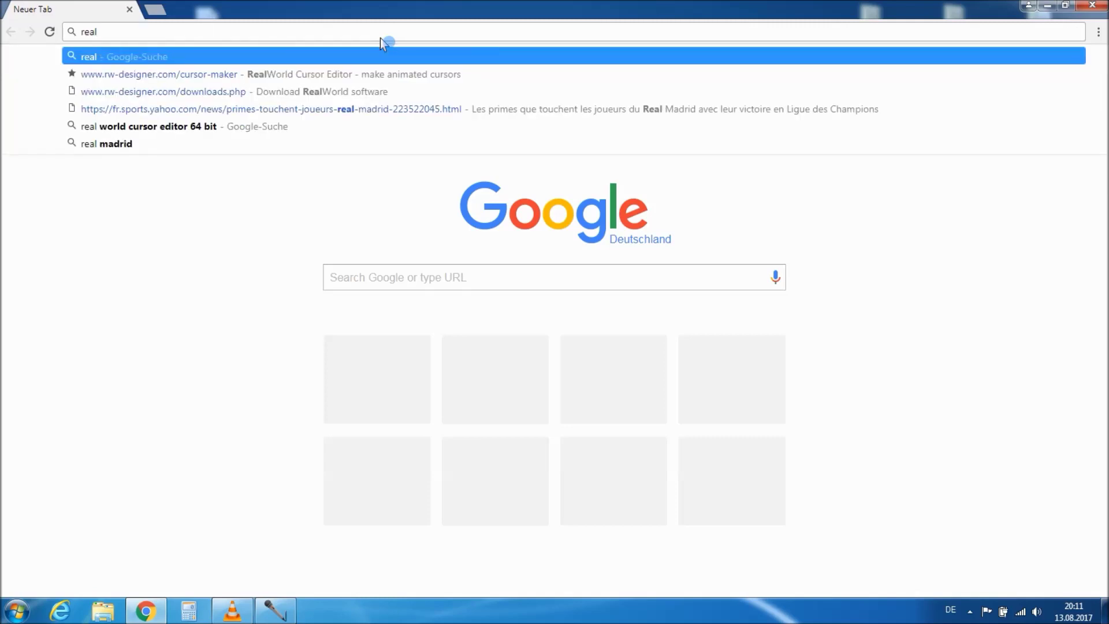
pyautogui.write(' wor')
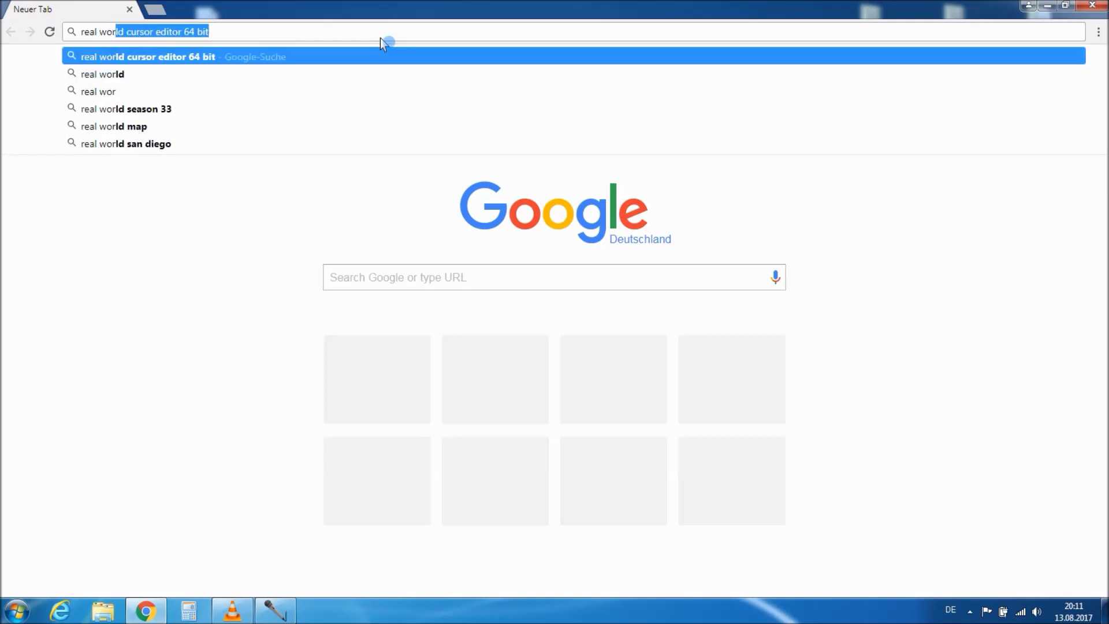
pyautogui.press('Return')
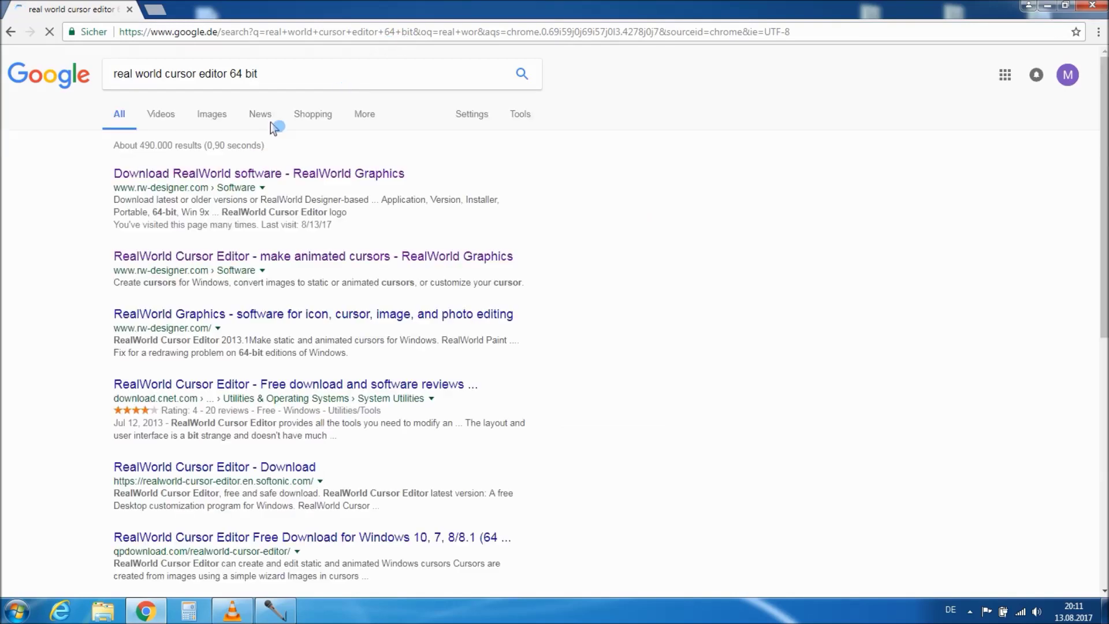
# View the RealWorld software downloads page and the RealWorld Cursor Editor product page, closing the browser when done
pyautogui.click(264, 173)
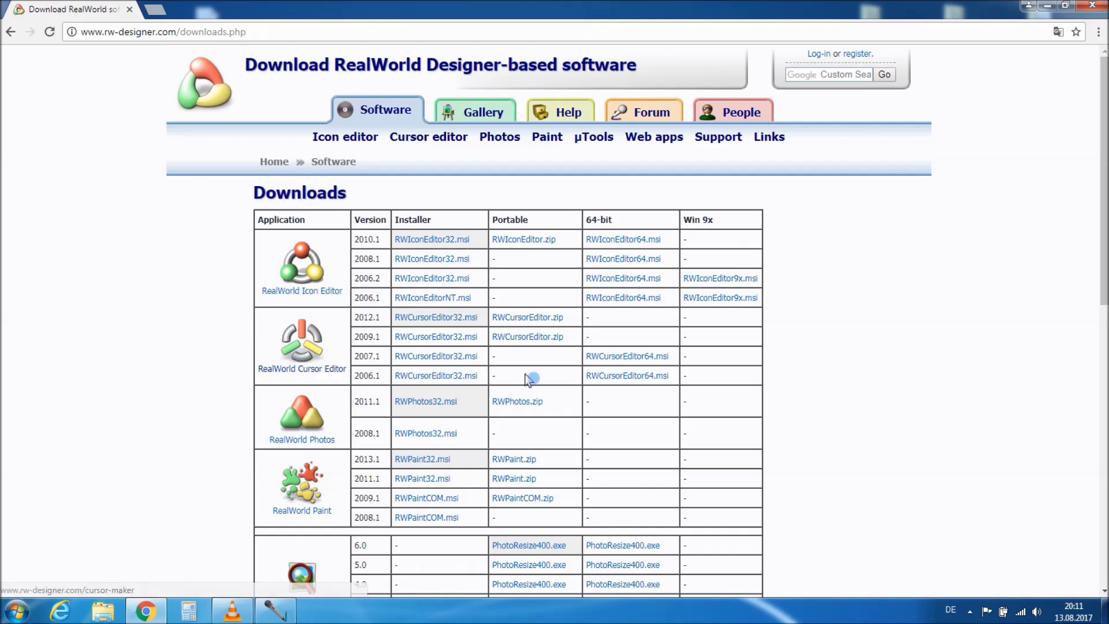
pyautogui.click(262, 370)
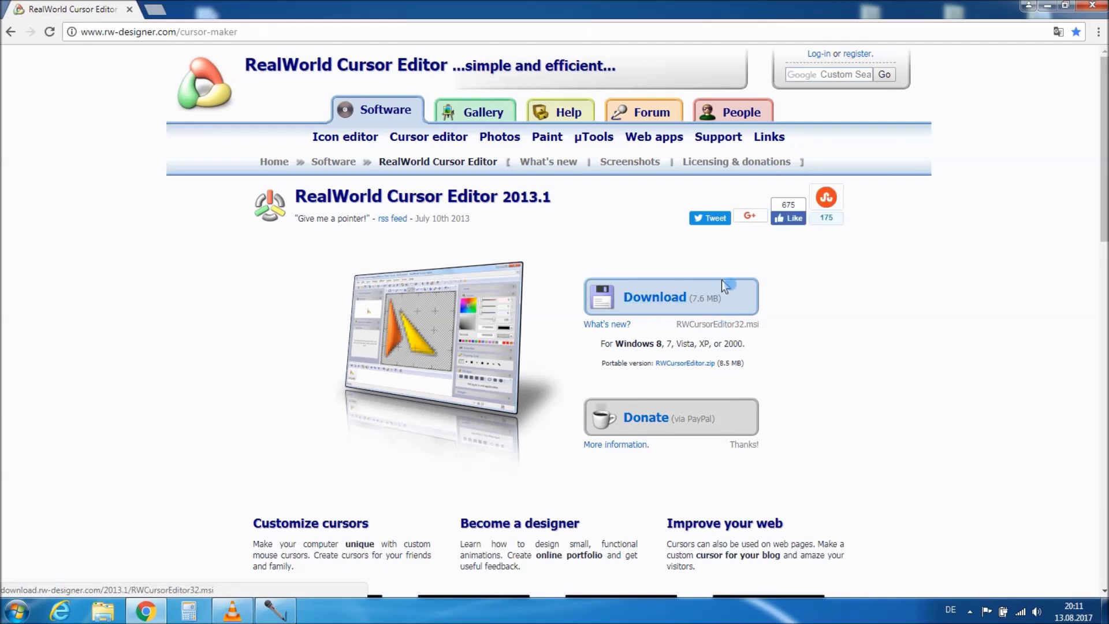
pyautogui.click(1101, 11)
# Launch RealWorld Cursor Editor and create a new mouse cursor with canvas size 32 and 32-bit color depth
pyautogui.click(469, 107)
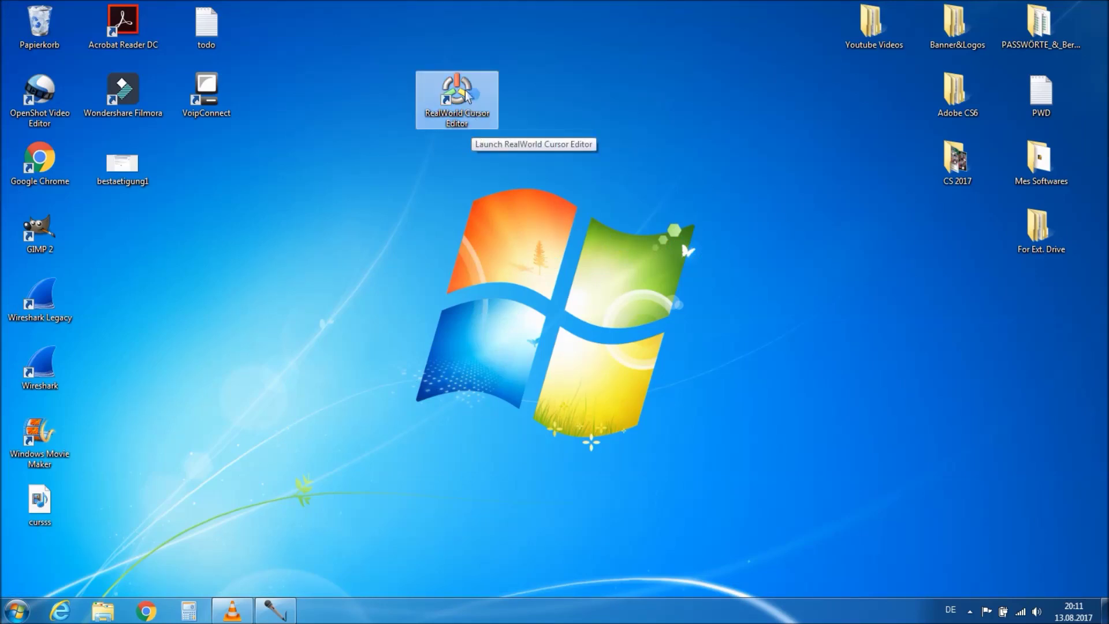
pyautogui.doubleClick(462, 89)
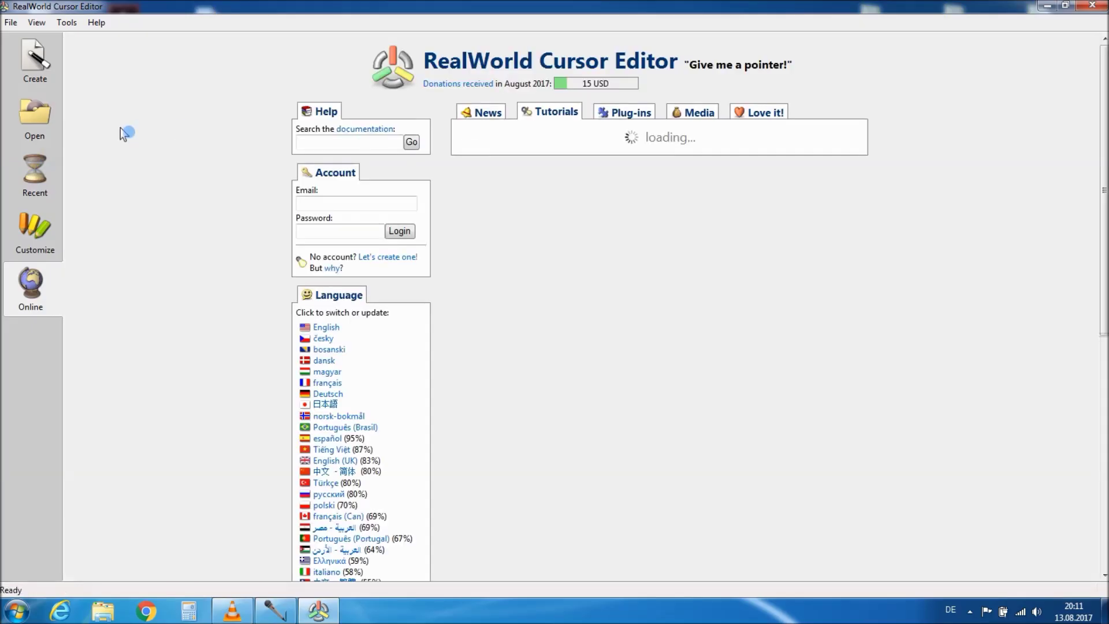
pyautogui.click(36, 61)
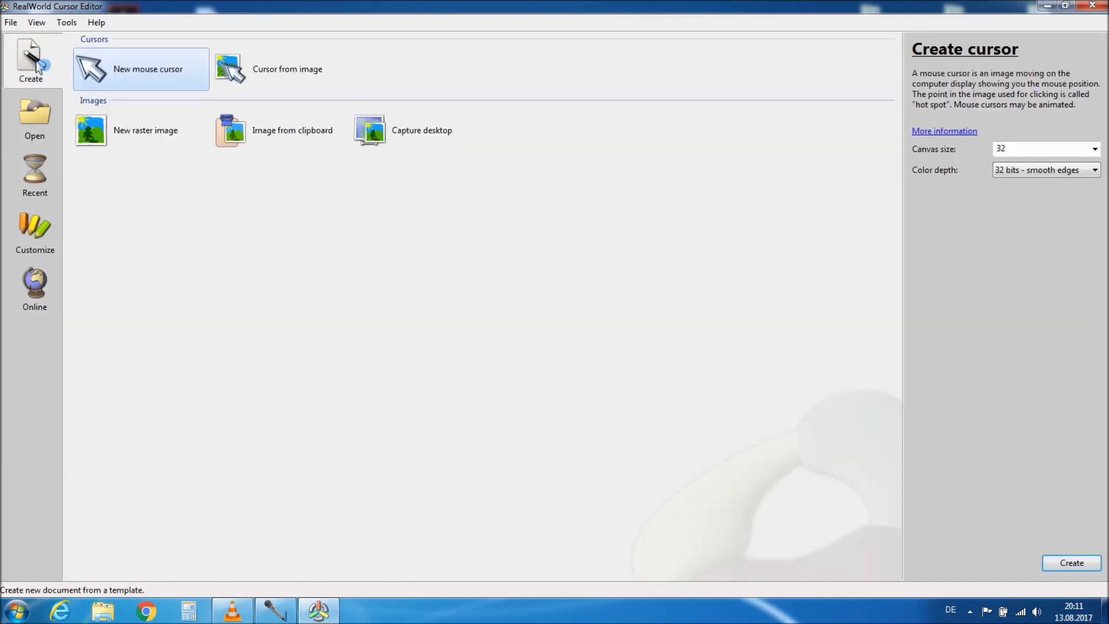
pyautogui.doubleClick(151, 77)
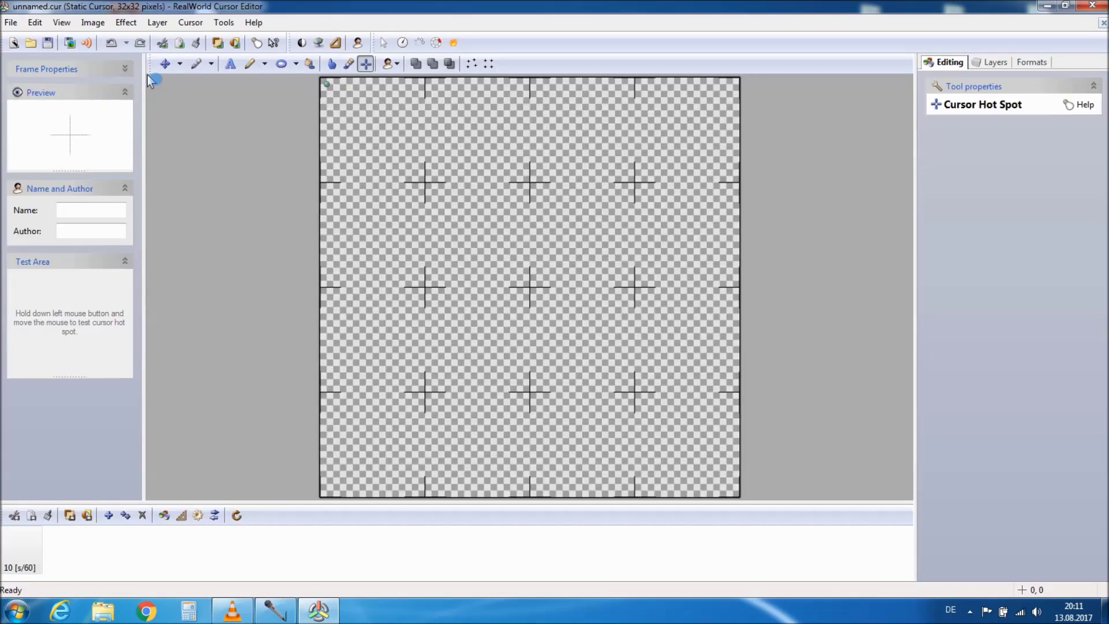
# Add an up-left arrow shape with the default settings and move it toward the middle of the canvas
pyautogui.click(381, 45)
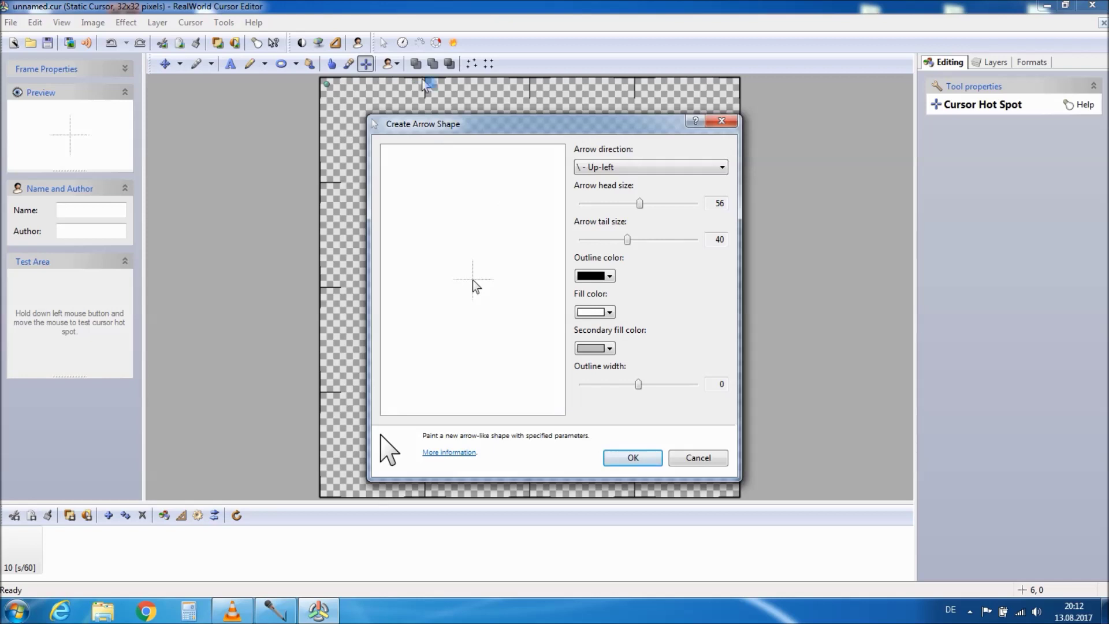
pyautogui.click(632, 458)
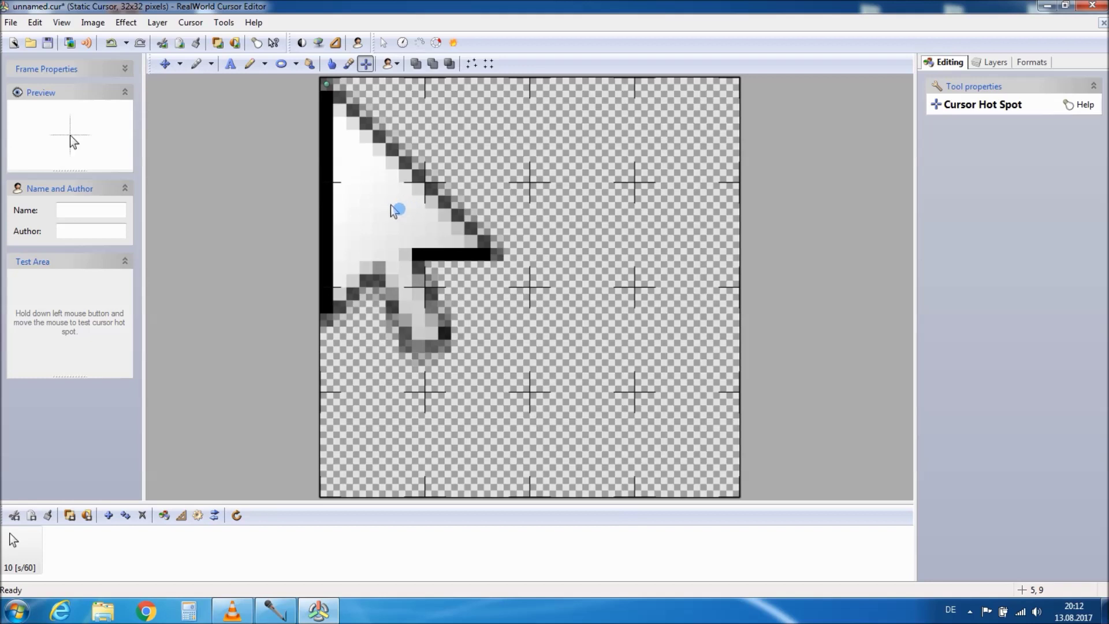
pyautogui.click(165, 64)
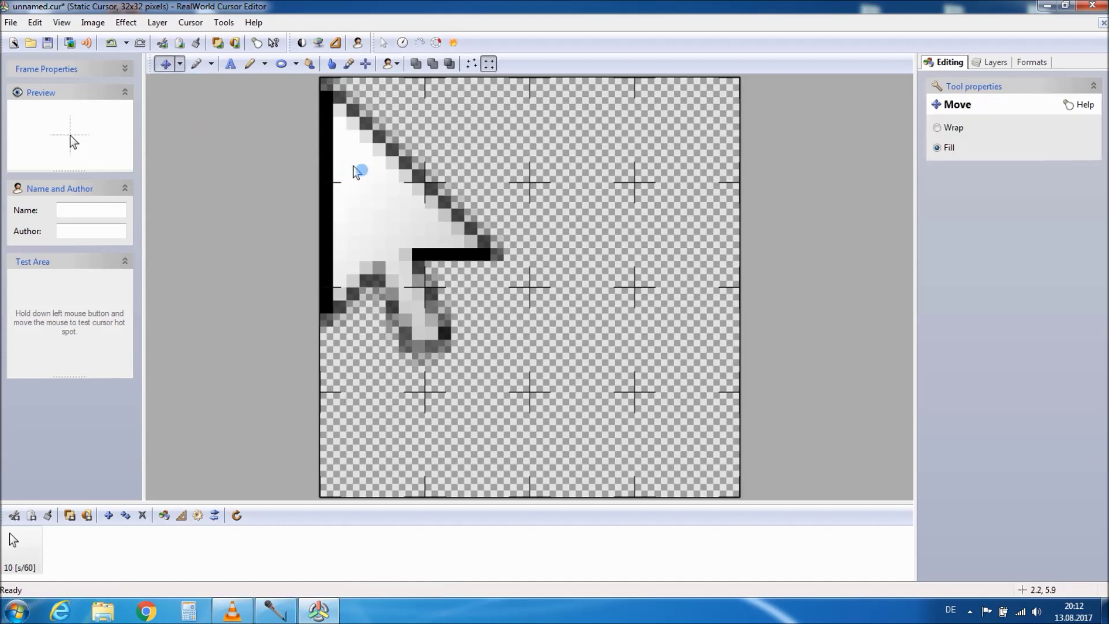
pyautogui.moveTo(364, 177)
pyautogui.mouseDown()
pyautogui.moveTo(421, 199)
pyautogui.moveTo(467, 194)
pyautogui.moveTo(460, 223)
pyautogui.moveTo(461, 208)
pyautogui.moveTo(436, 201)
pyautogui.moveTo(484, 220)
pyautogui.mouseUp()
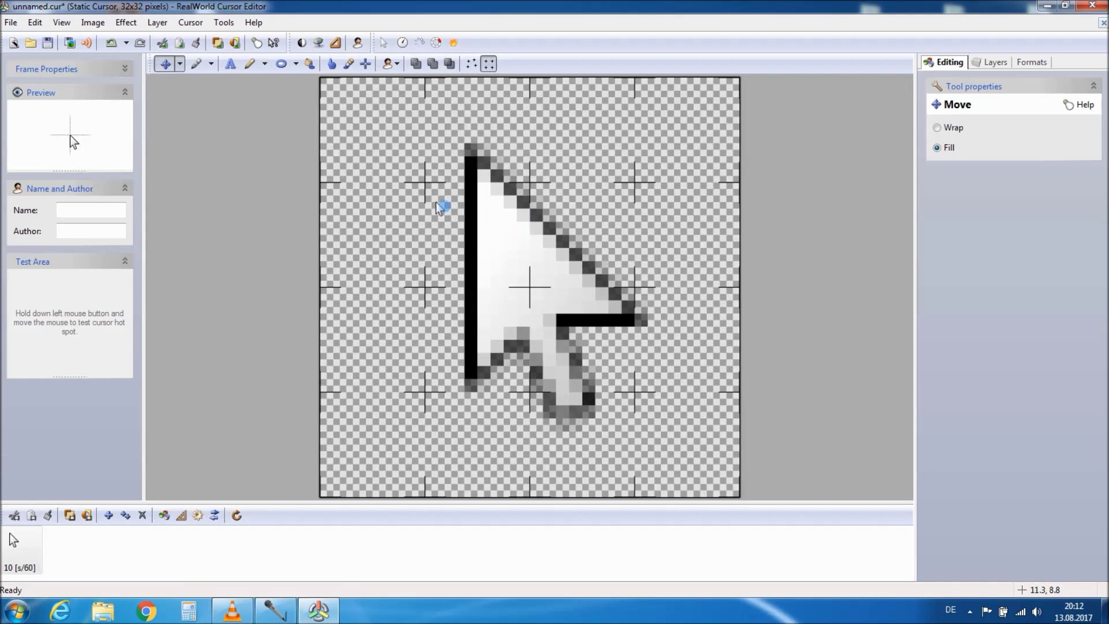
# Draw a red circle about 17 x 17 pixels with a 2 px white outline over the arrow's upper-right part
pyautogui.click(298, 63)
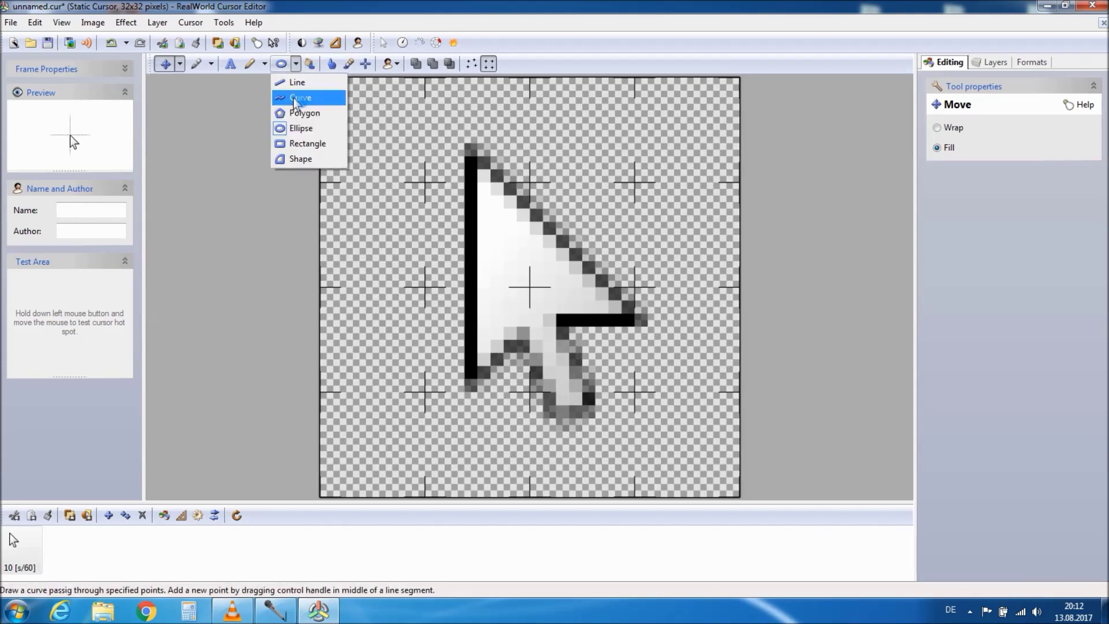
pyautogui.click(301, 130)
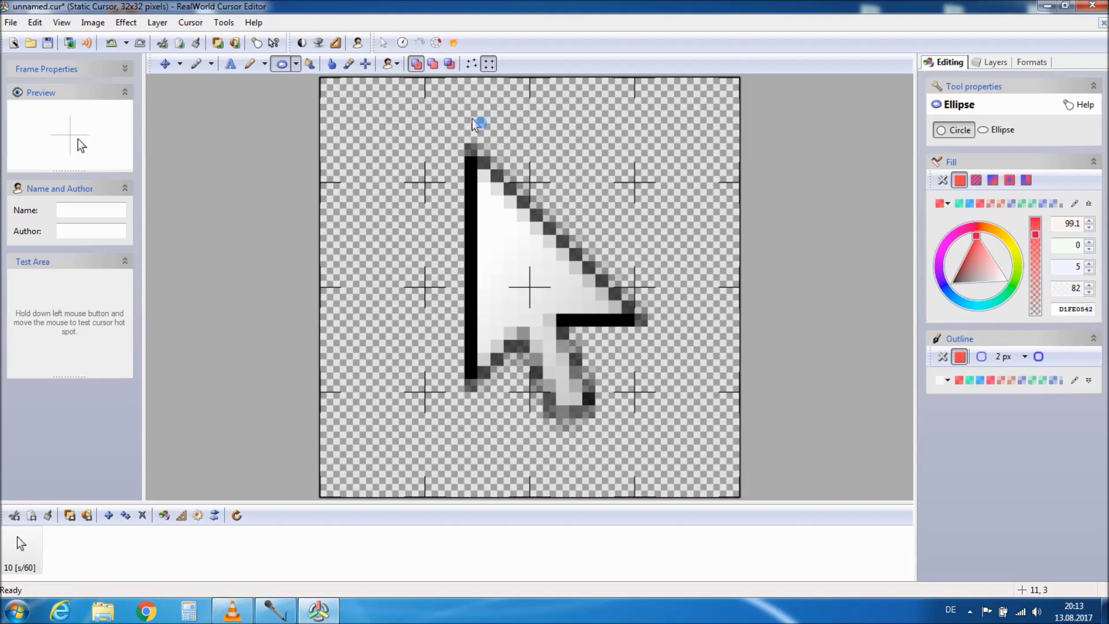
pyautogui.moveTo(471, 115)
pyautogui.mouseDown()
pyautogui.moveTo(503, 235)
pyautogui.moveTo(544, 300)
pyautogui.moveTo(612, 373)
pyautogui.moveTo(627, 359)
pyautogui.moveTo(700, 459)
pyautogui.mouseUp()
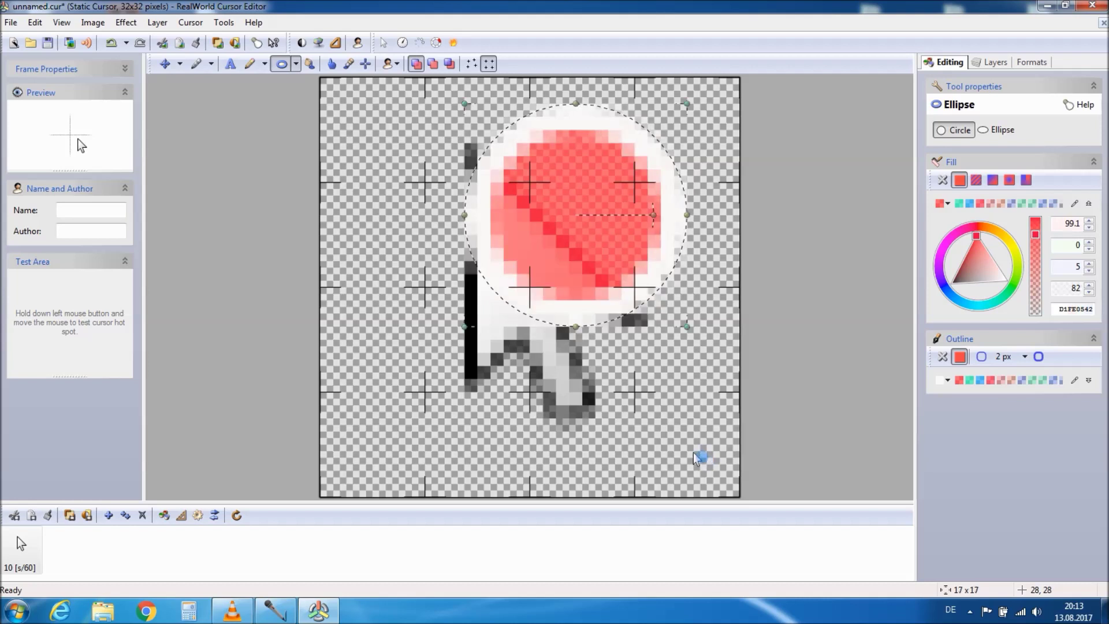
pyautogui.moveTo(571, 208); pyautogui.dragTo(599, 213)
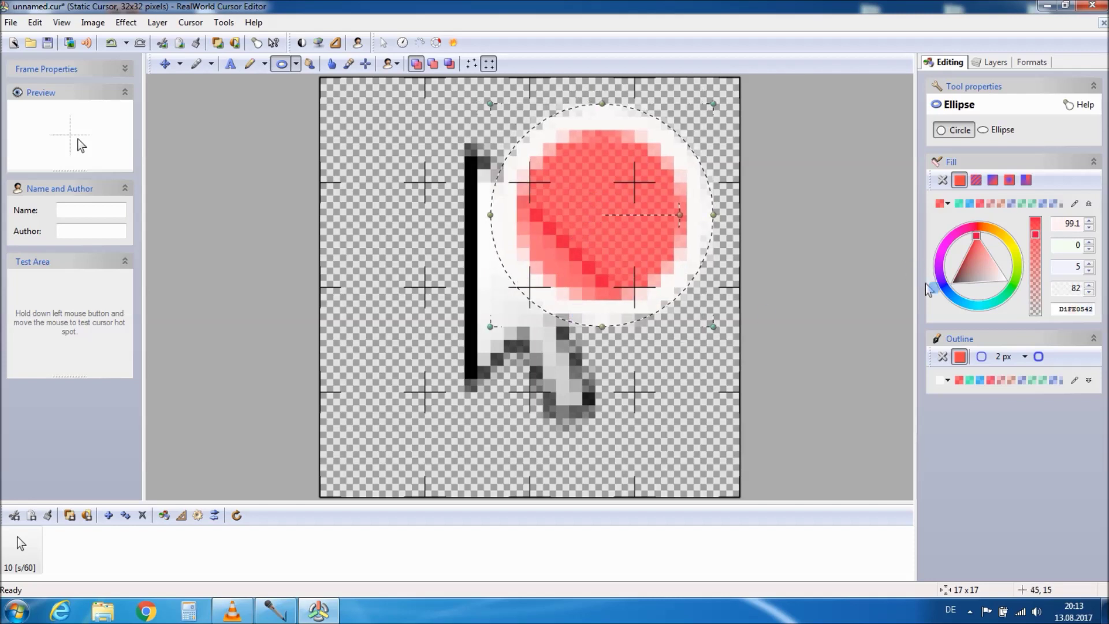
# Try orange, yellow and blue as the circle's fill color and set the fill back to red
pyautogui.click(1004, 243)
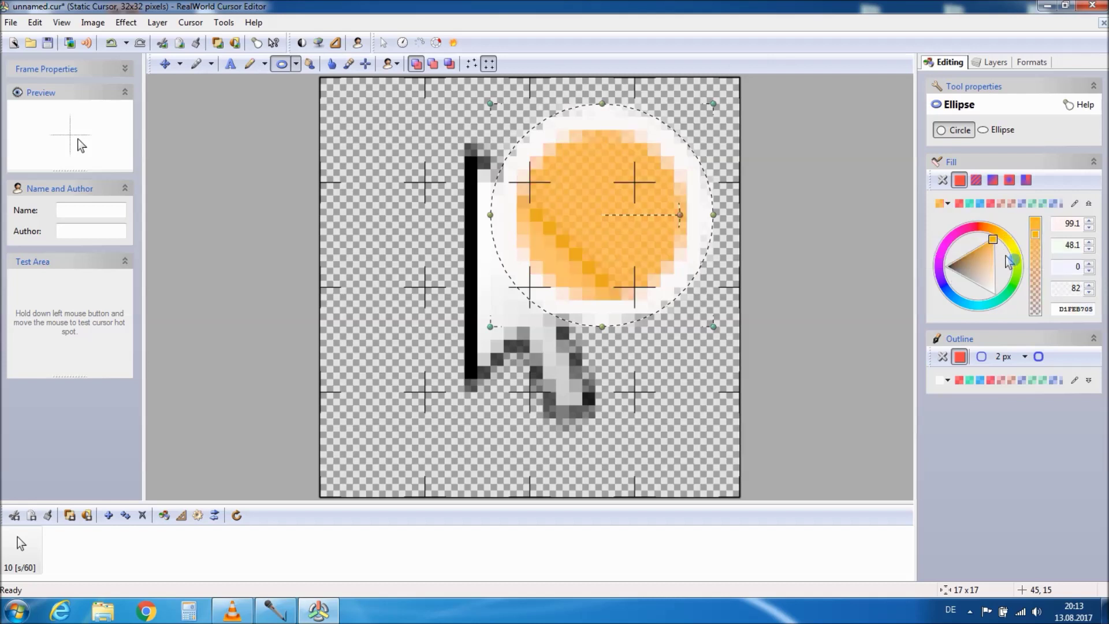
pyautogui.click(1018, 258)
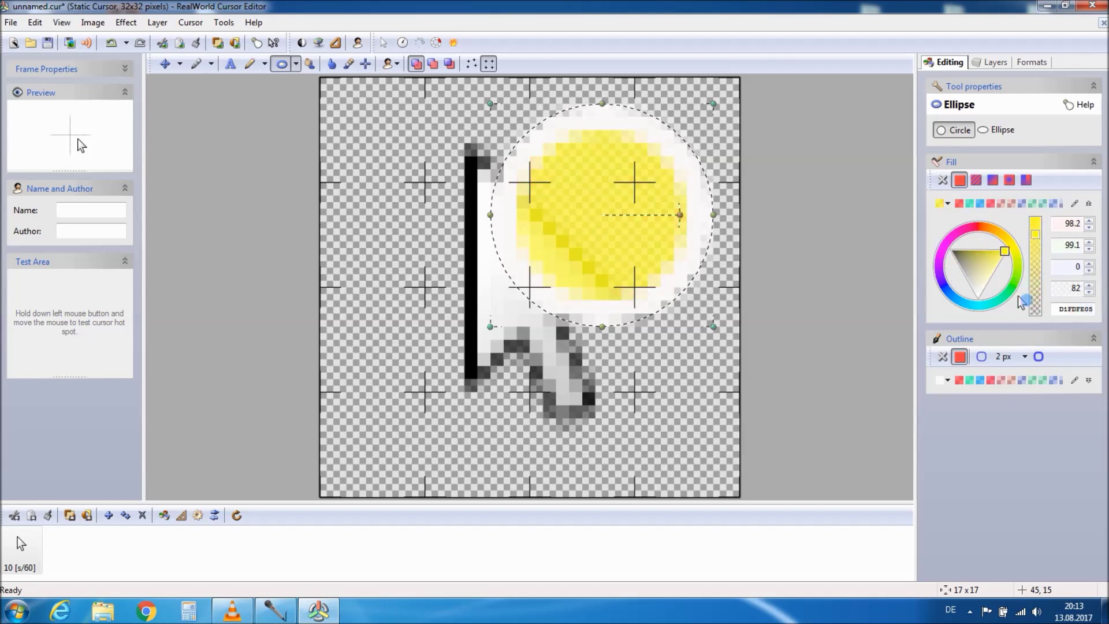
pyautogui.click(1019, 291)
pyautogui.click(958, 302)
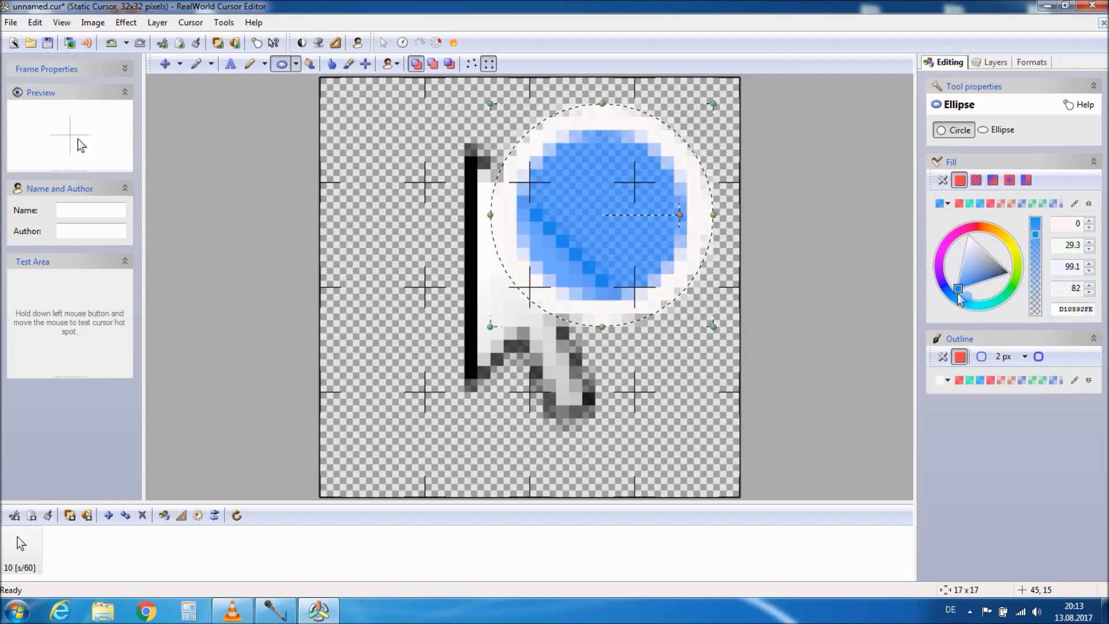
pyautogui.click(981, 232)
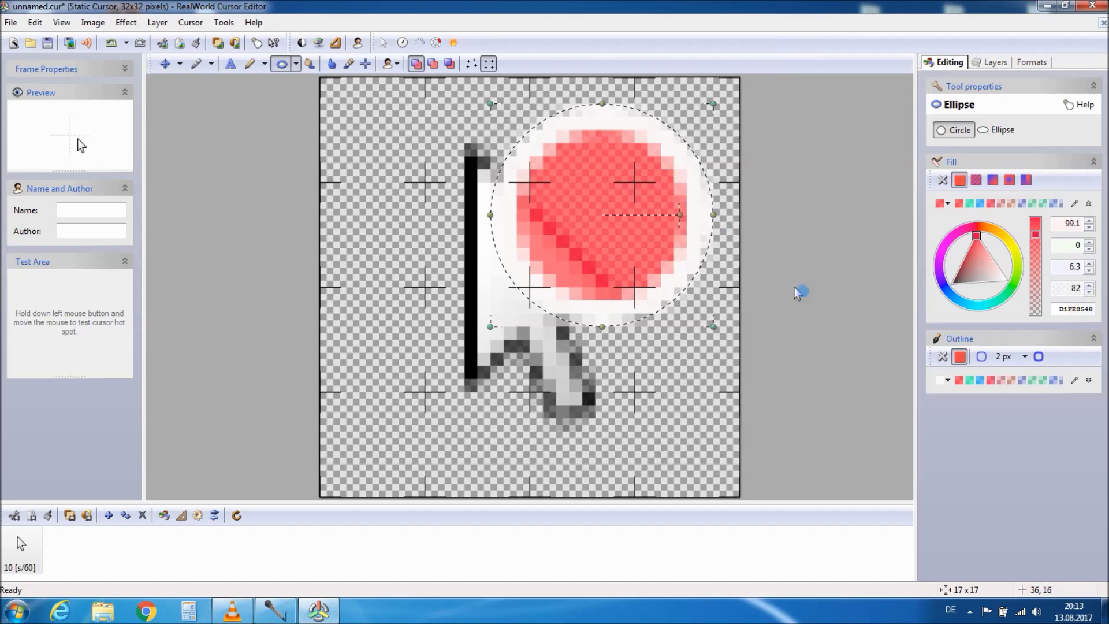
# Apply the circle by switching to the Cursor Hot Spot tool, and trace strokes in the test area to test the hot spot
pyautogui.click(366, 64)
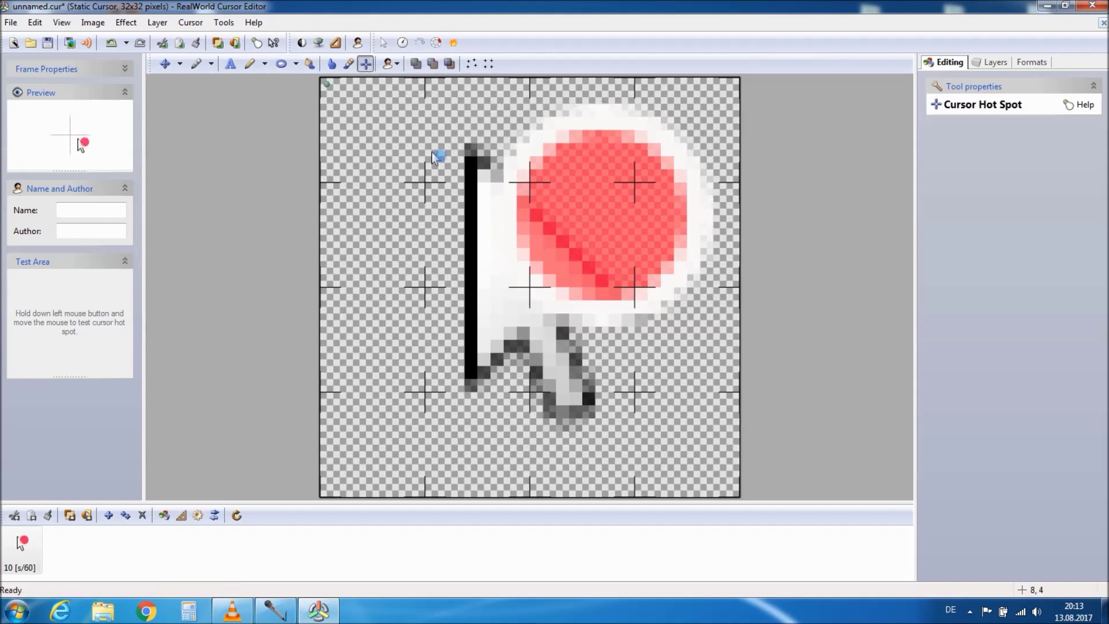
pyautogui.moveTo(60, 312)
pyautogui.mouseDown()
pyautogui.moveTo(26, 291)
pyautogui.moveTo(47, 347)
pyautogui.moveTo(90, 312)
pyautogui.moveTo(55, 327)
pyautogui.moveTo(107, 346)
pyautogui.moveTo(59, 291)
pyautogui.moveTo(100, 319)
pyautogui.moveTo(92, 349)
pyautogui.moveTo(92, 329)
pyautogui.moveTo(65, 363)
pyautogui.moveTo(82, 315)
pyautogui.moveTo(58, 292)
pyautogui.moveTo(30, 329)
pyautogui.mouseUp()
pyautogui.moveTo(59, 349)
pyautogui.mouseDown()
pyautogui.moveTo(28, 343)
pyautogui.moveTo(75, 305)
pyautogui.moveTo(87, 345)
pyautogui.mouseUp()
# Save the cursor to the Desktop as "curseur rouge" in Animated PNG format and close the editor
pyautogui.click(53, 46)
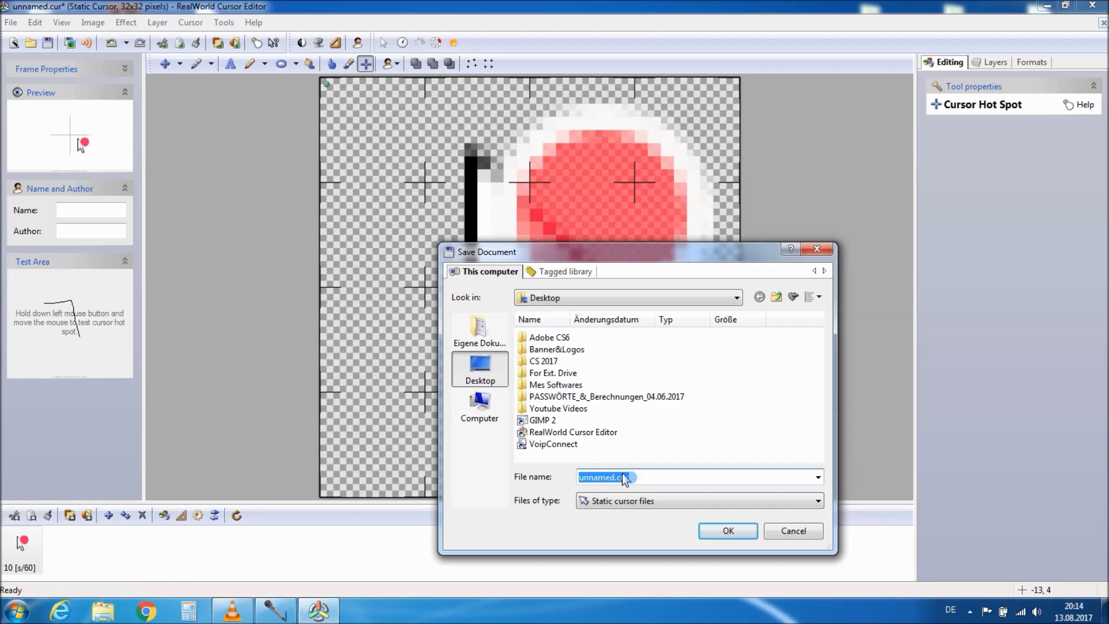
pyautogui.write('curseur rouge')
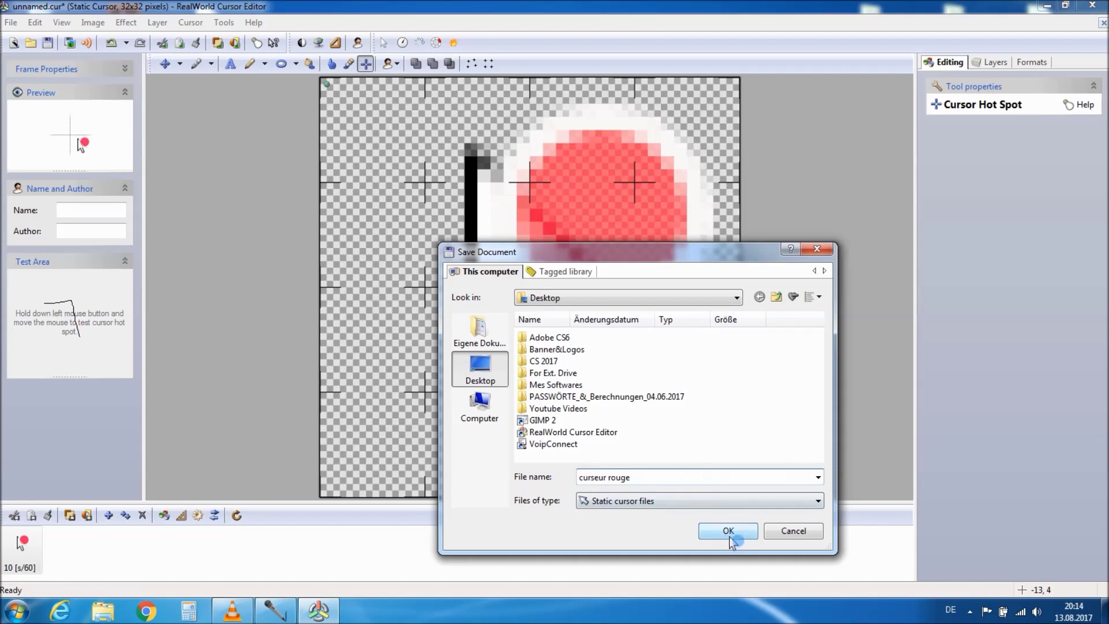
pyautogui.click(668, 505)
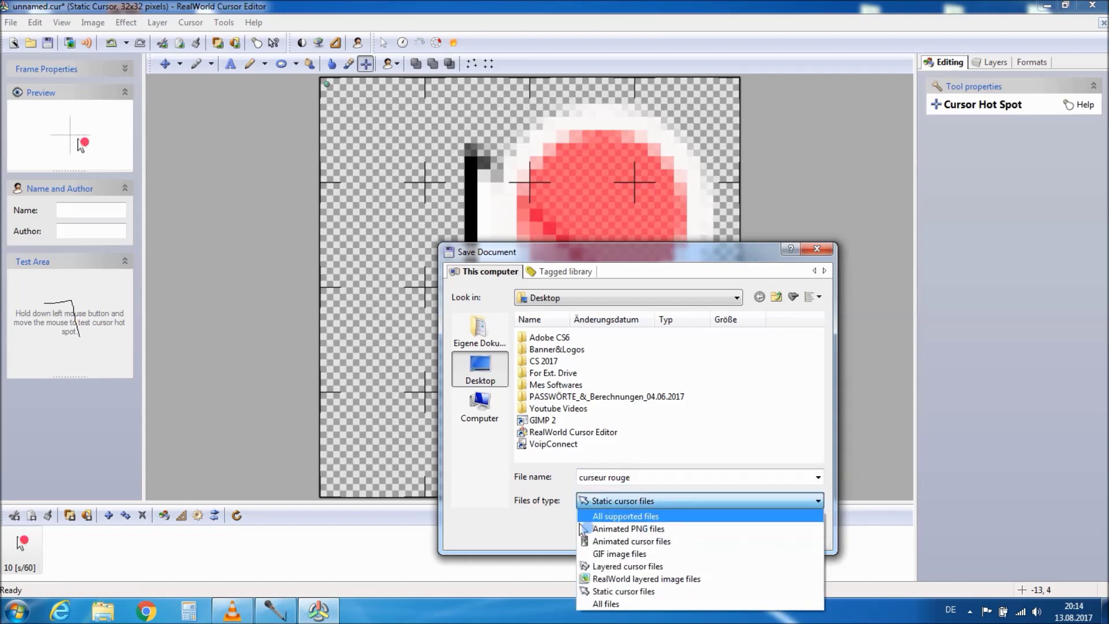
pyautogui.click(559, 537)
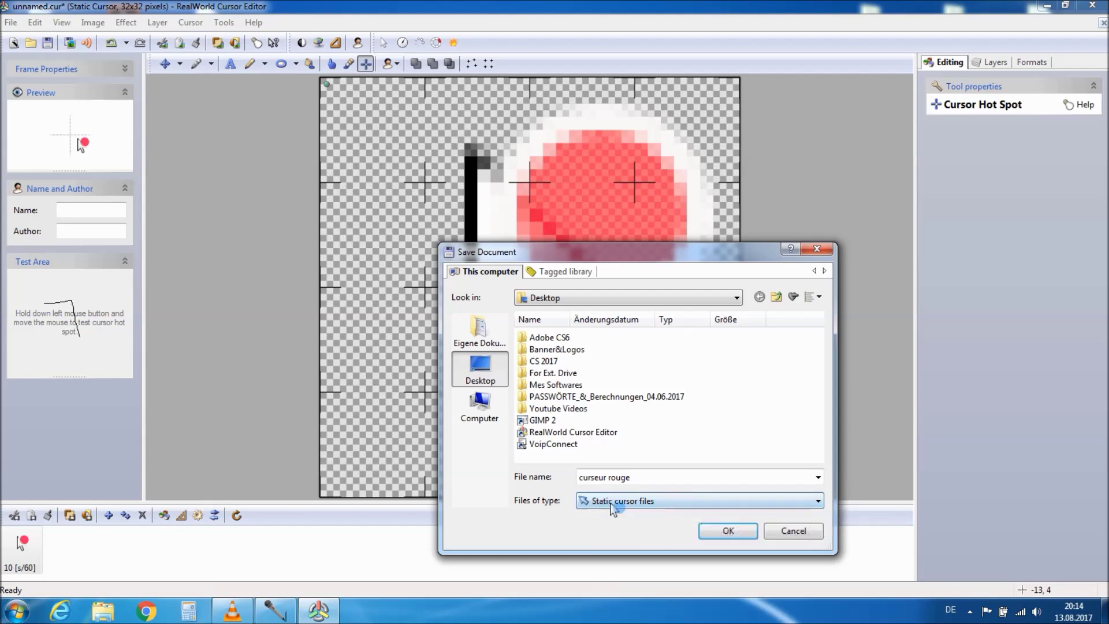
pyautogui.click(651, 505)
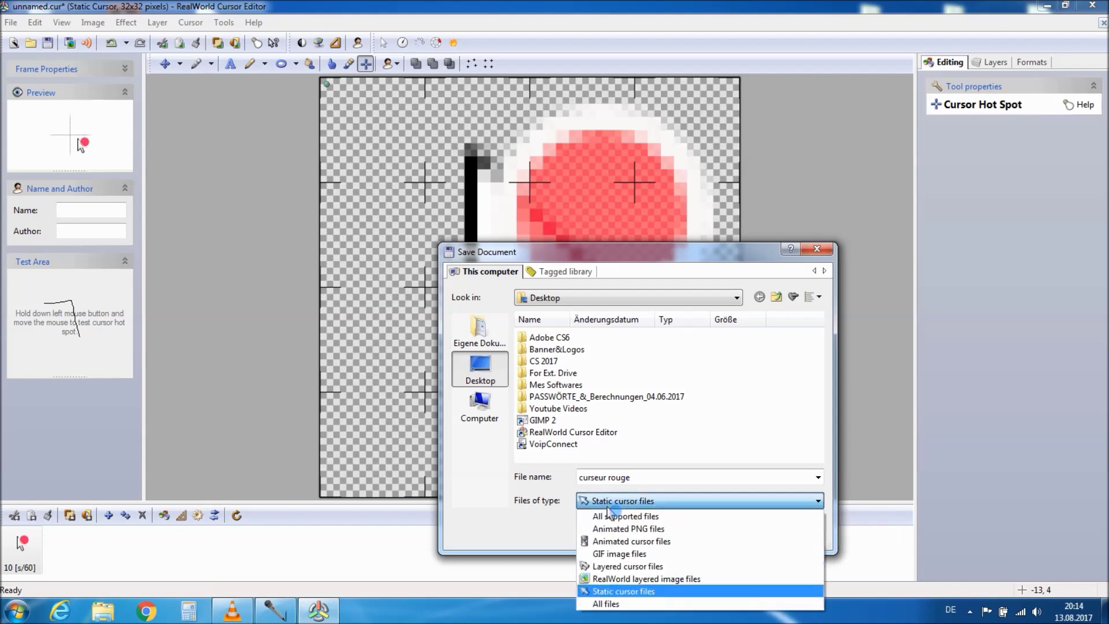
pyautogui.click(650, 529)
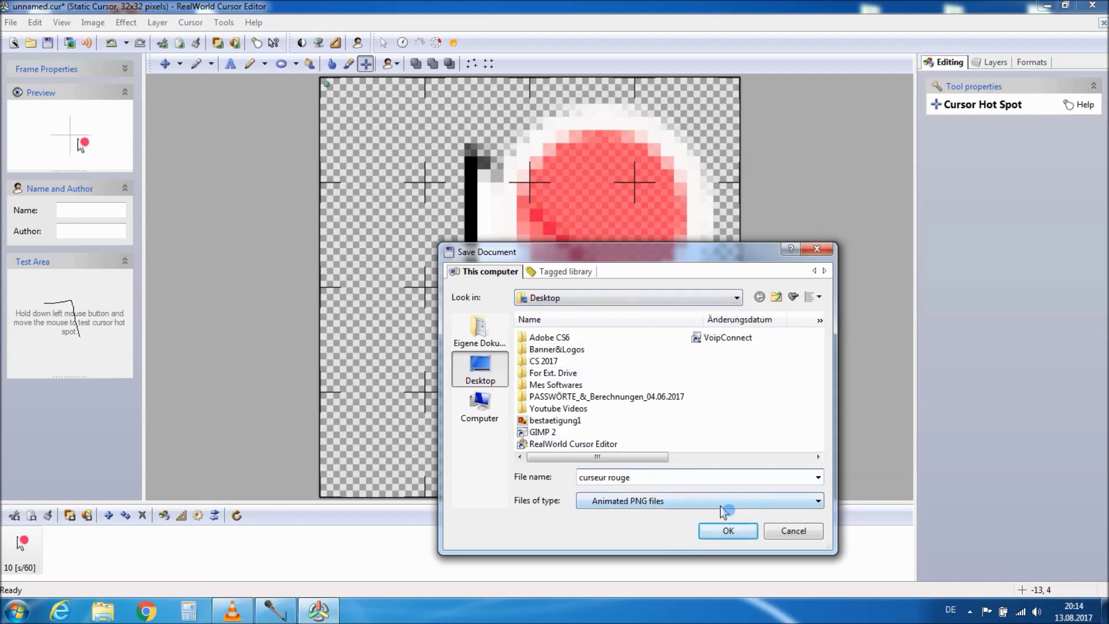
pyautogui.click(728, 530)
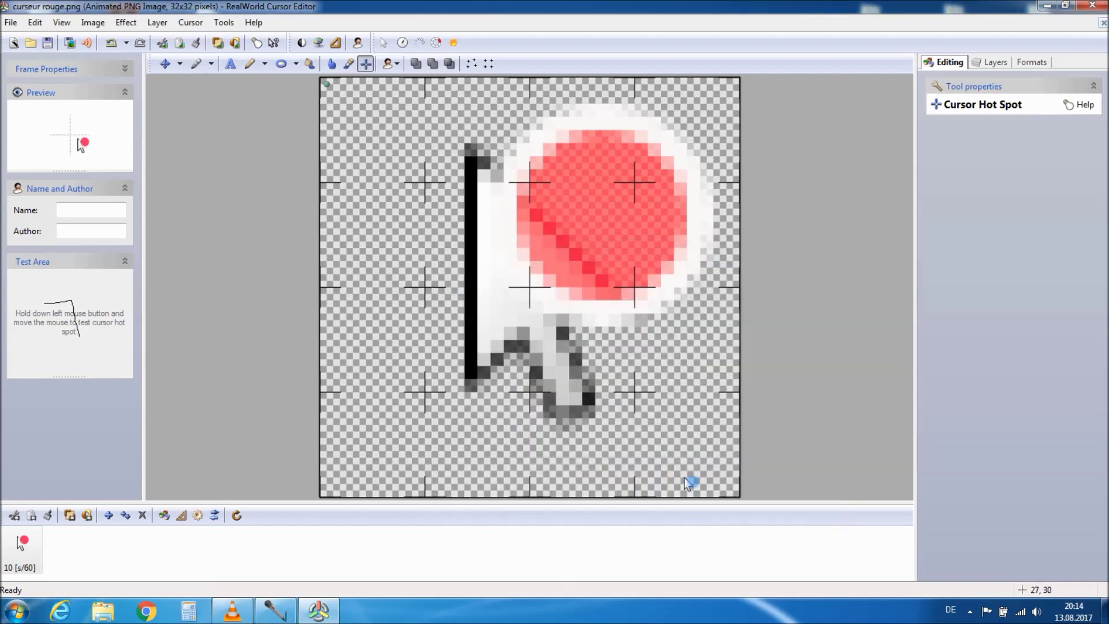
pyautogui.click(1092, 6)
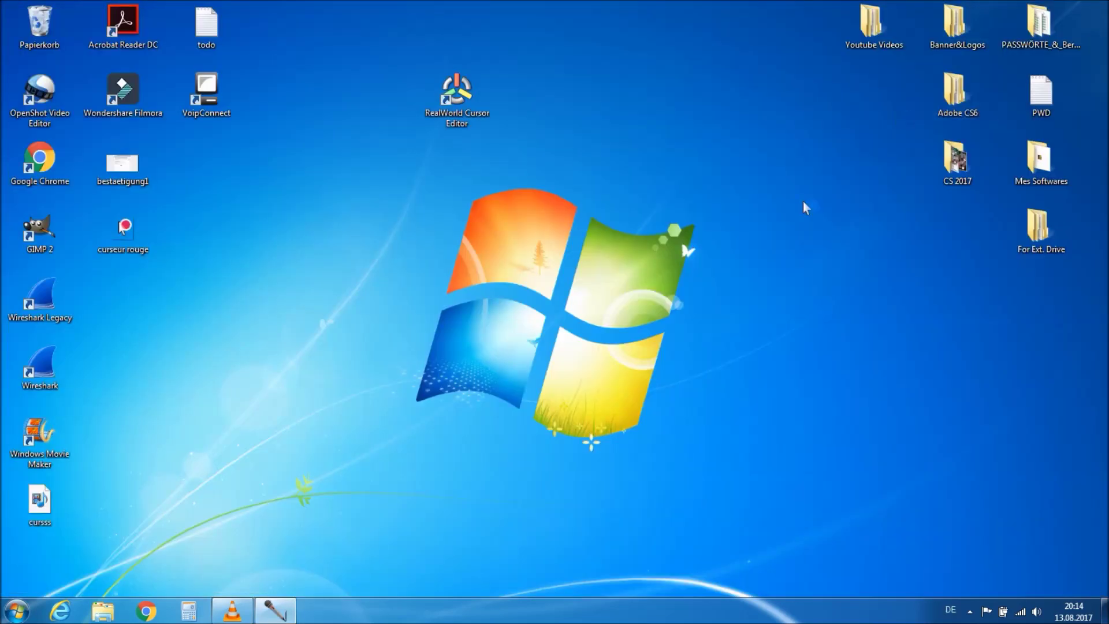
# Move the "curseur rouge" file to an empty area of the desktop and deselect it
pyautogui.moveTo(147, 242); pyautogui.dragTo(324, 217)
pyautogui.click(332, 276)
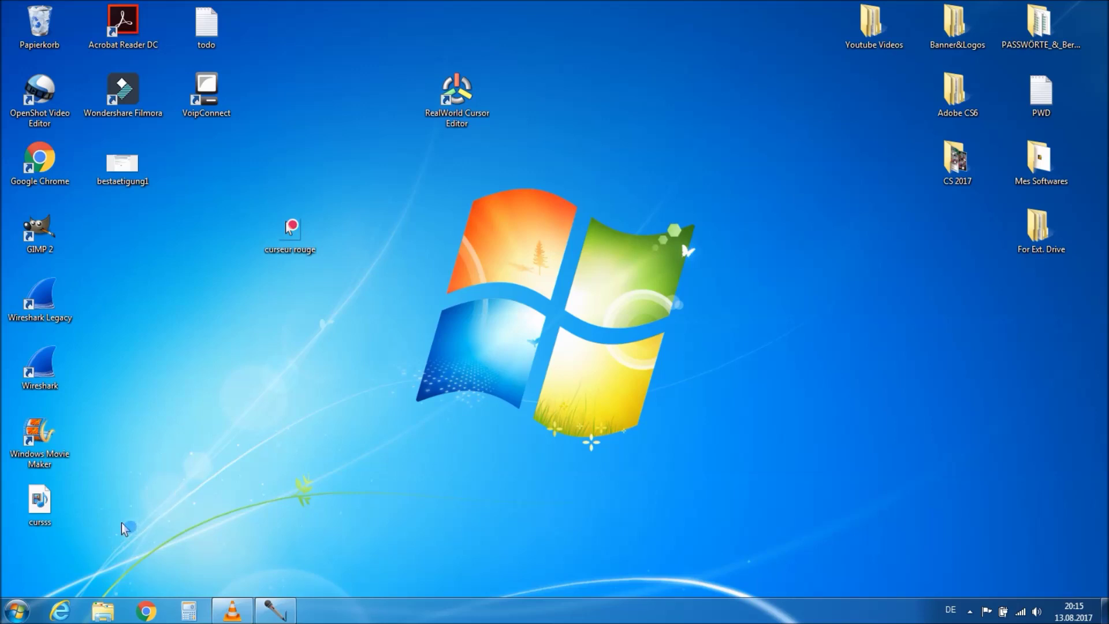
# Open the VLC installation folder from the VLC media player shortcut's properties and close the properties
pyautogui.click(16, 610)
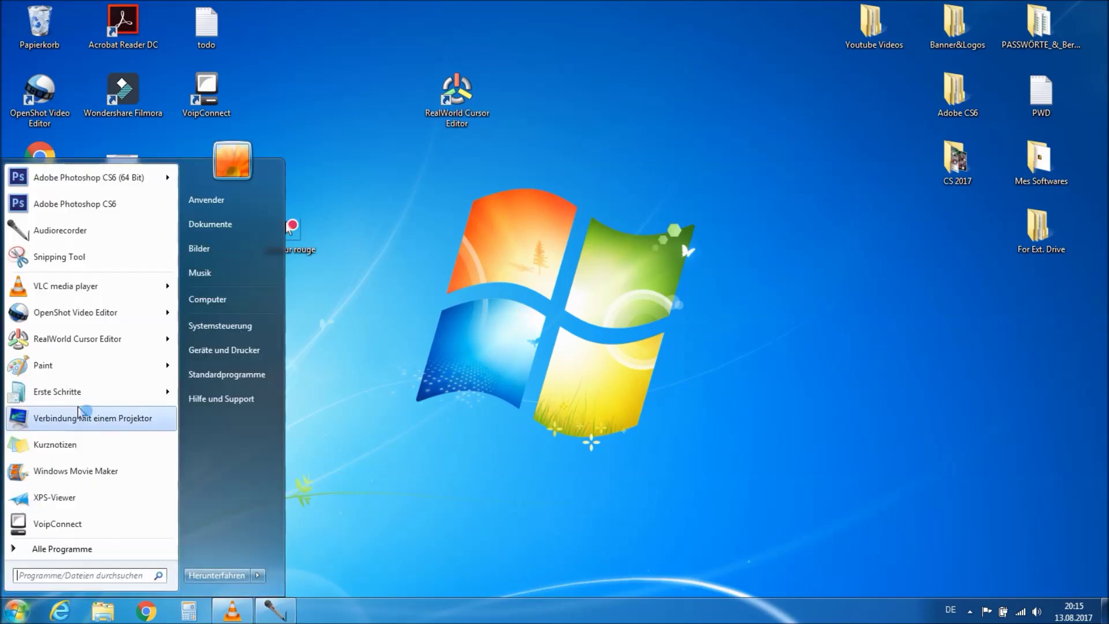
pyautogui.rightClick(61, 288)
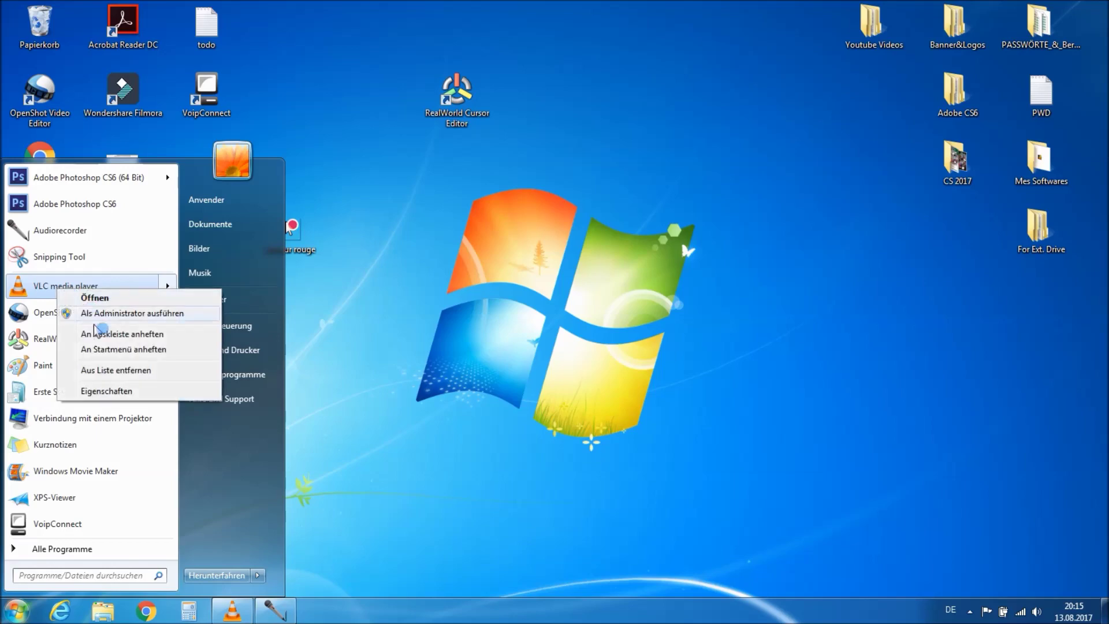
pyautogui.click(95, 393)
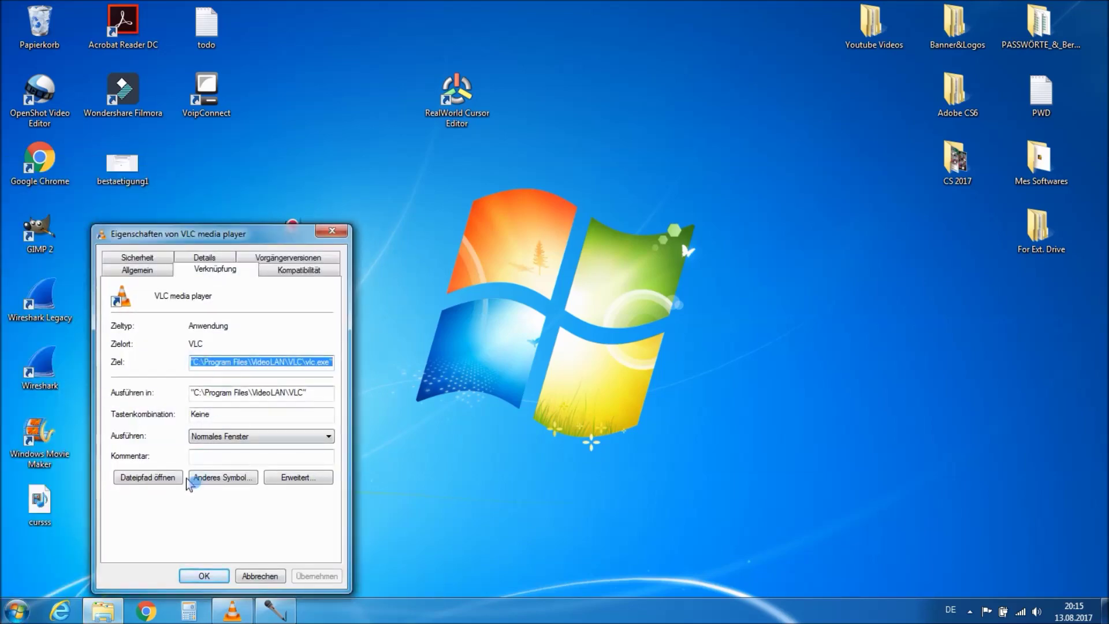
pyautogui.click(149, 478)
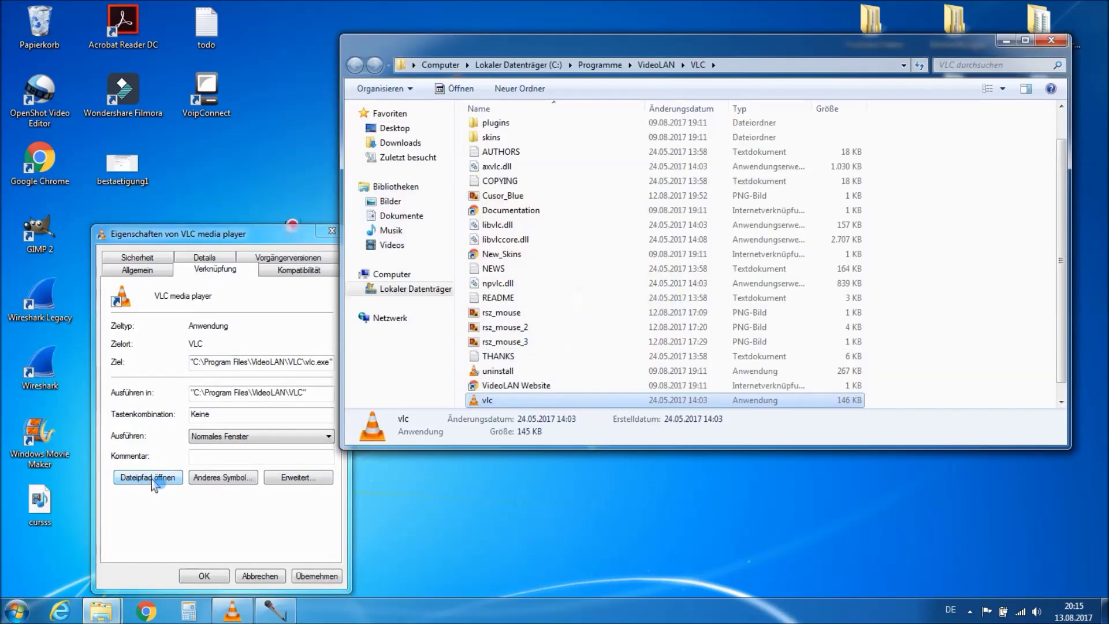
pyautogui.moveTo(271, 234); pyautogui.dragTo(224, 214)
pyautogui.click(283, 213)
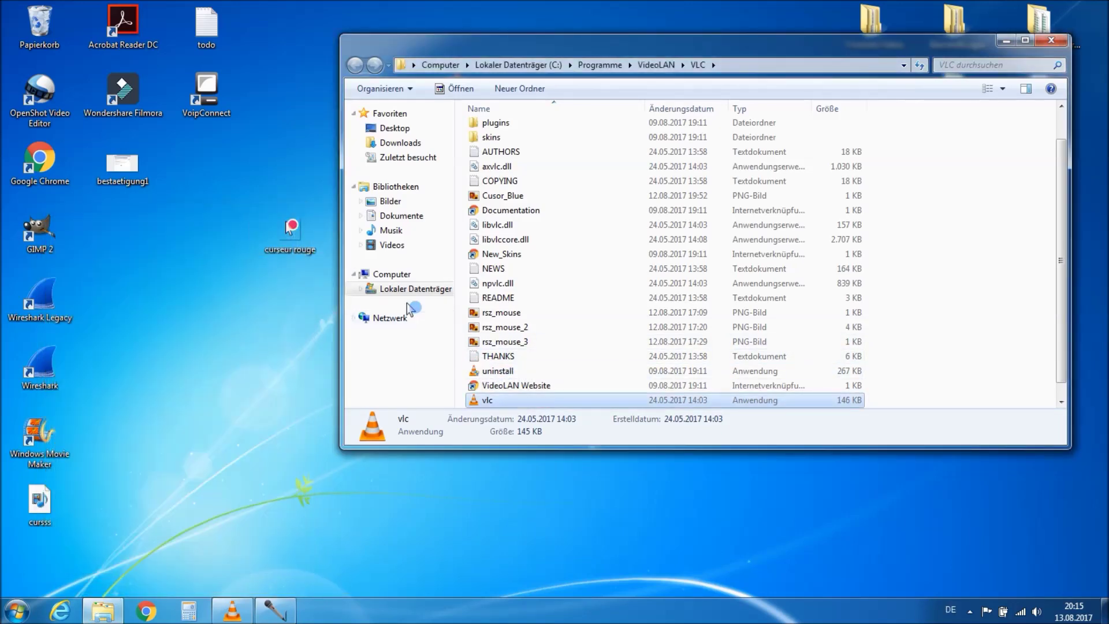
# Check the existing cursor images rsz_mouse and Cusor_Blue in the VLC folder
pyautogui.click(532, 362)
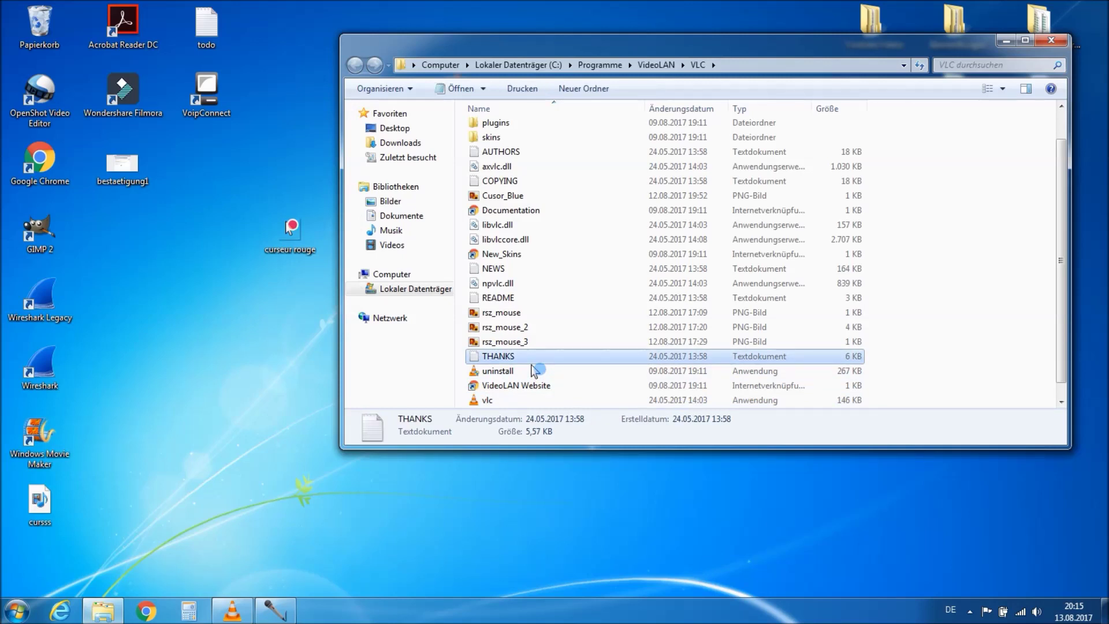
pyautogui.click(502, 313)
pyautogui.click(507, 196)
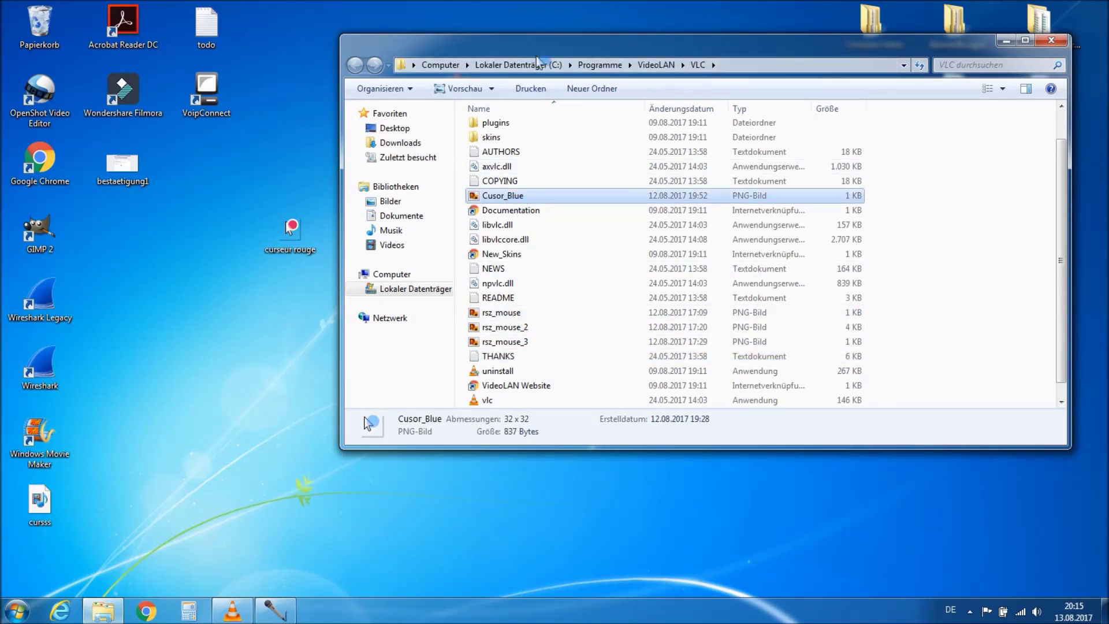
# Copy "curseur rouge" from the desktop into the VLC program folder, granting administrator permission
pyautogui.moveTo(536, 59); pyautogui.dragTo(572, 53)
pyautogui.click(294, 242)
pyautogui.rightClick(293, 237)
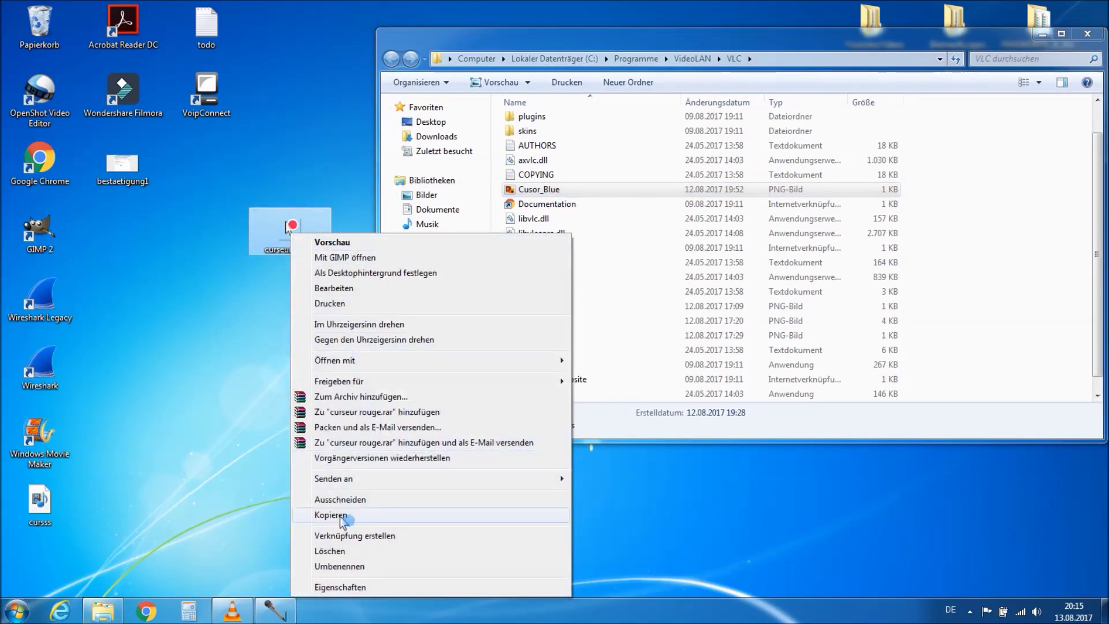
pyautogui.click(343, 520)
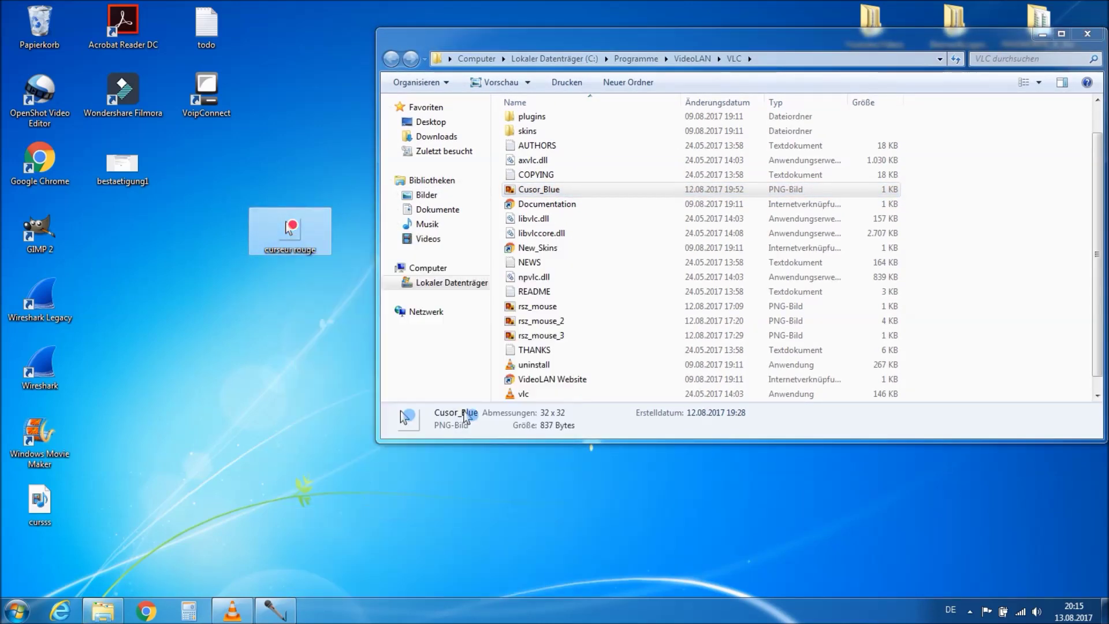
pyautogui.click(585, 253)
pyautogui.rightClick(585, 252)
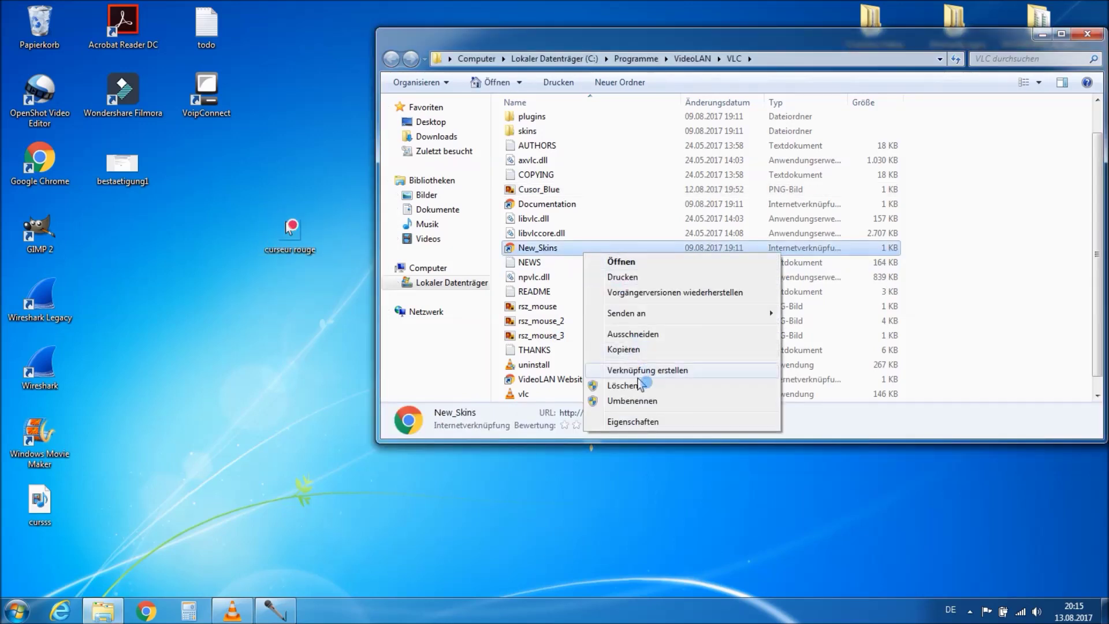
pyautogui.rightClick(502, 283)
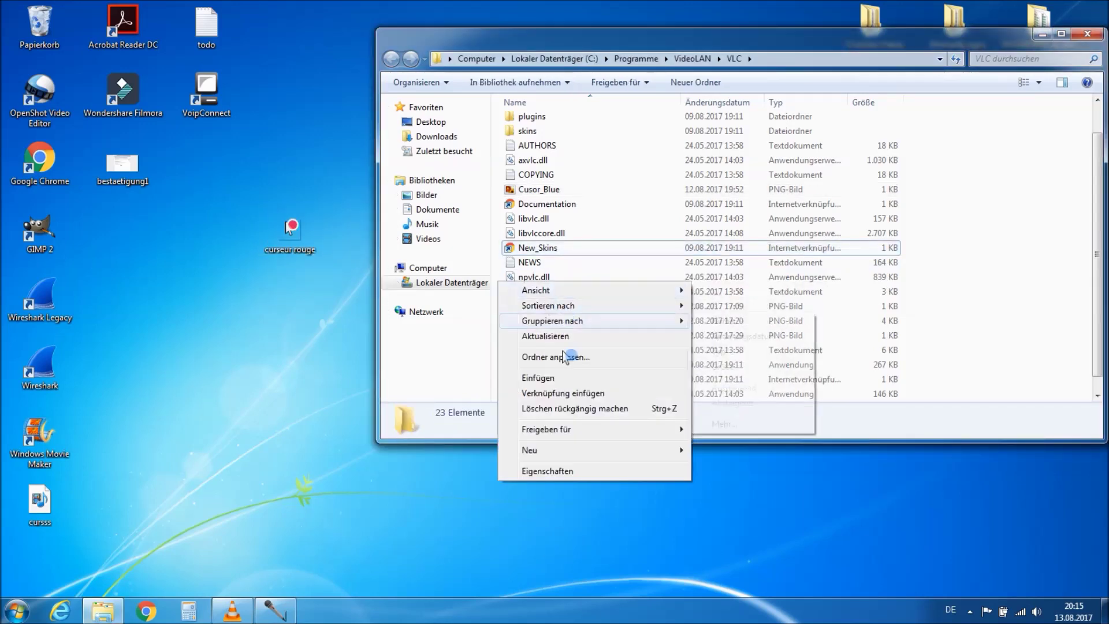
pyautogui.click(563, 378)
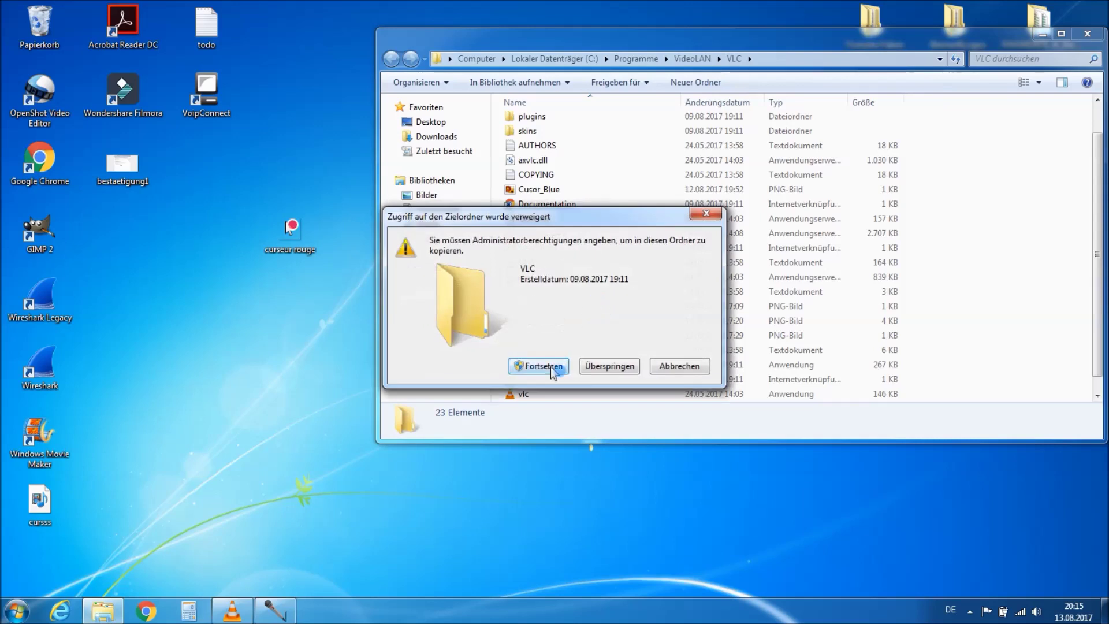
pyautogui.click(538, 366)
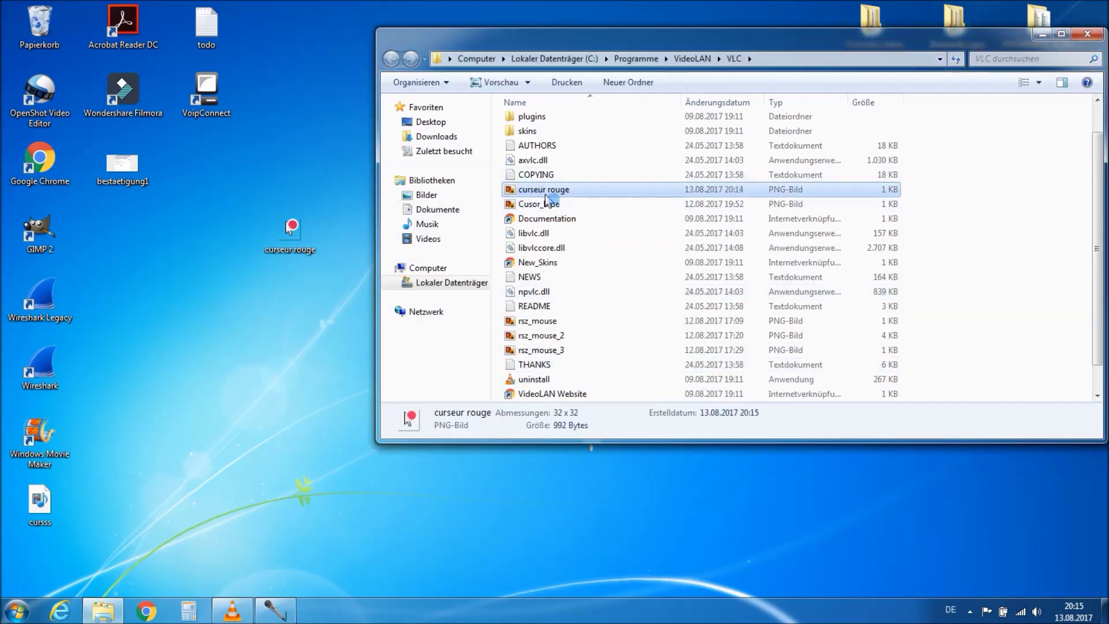
# Compare the previews of Cusor_Blue and "curseur rouge" in the VLC folder and close the folder window
pyautogui.click(557, 207)
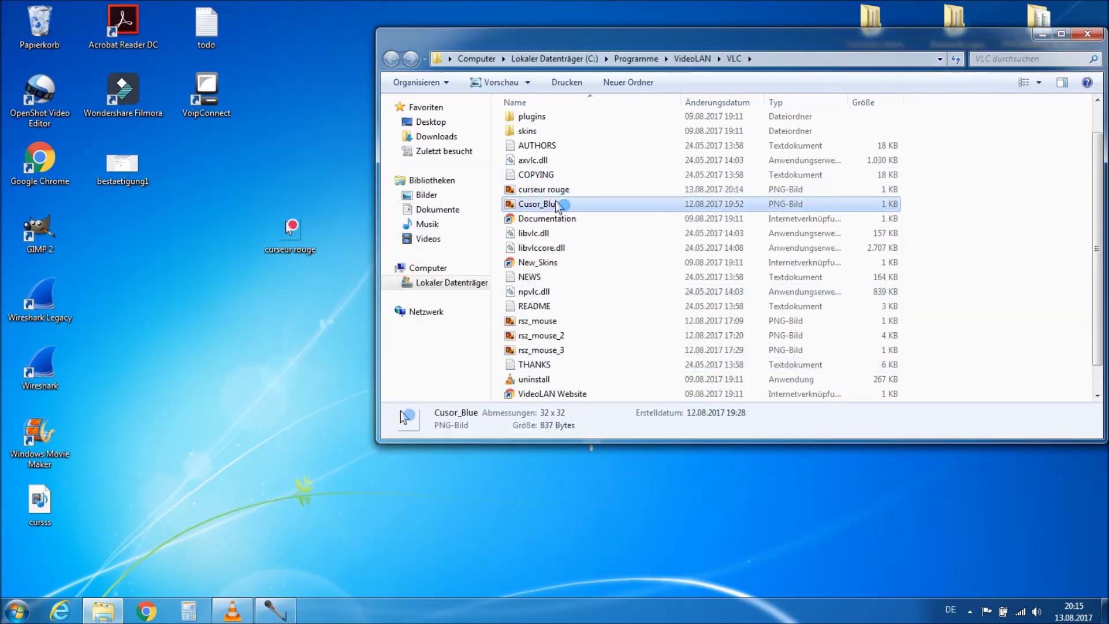
pyautogui.click(563, 191)
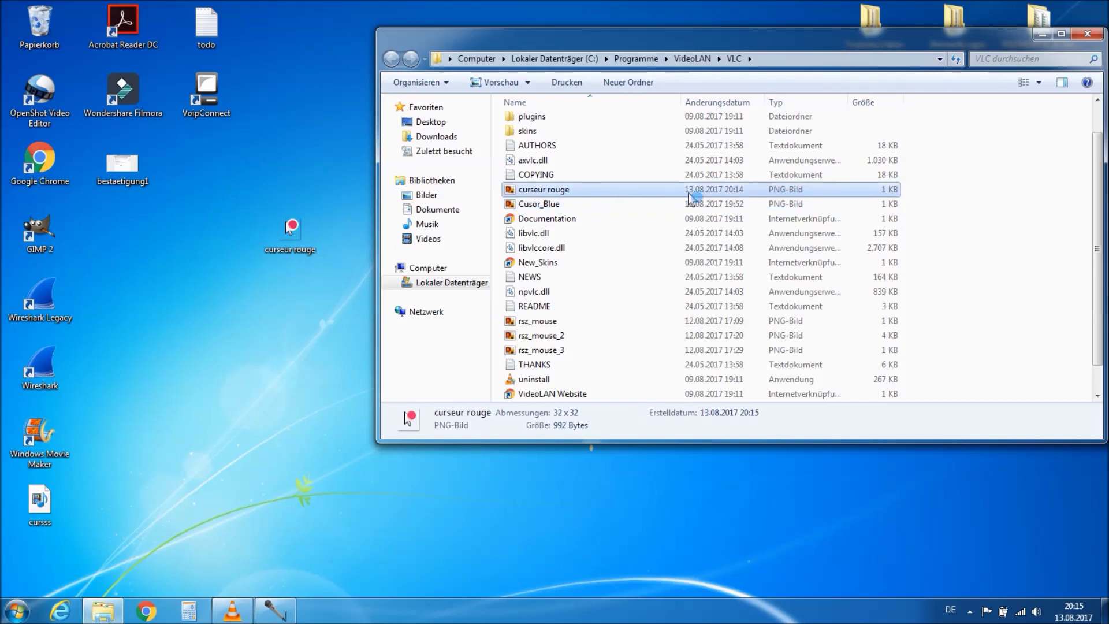
pyautogui.click(1085, 33)
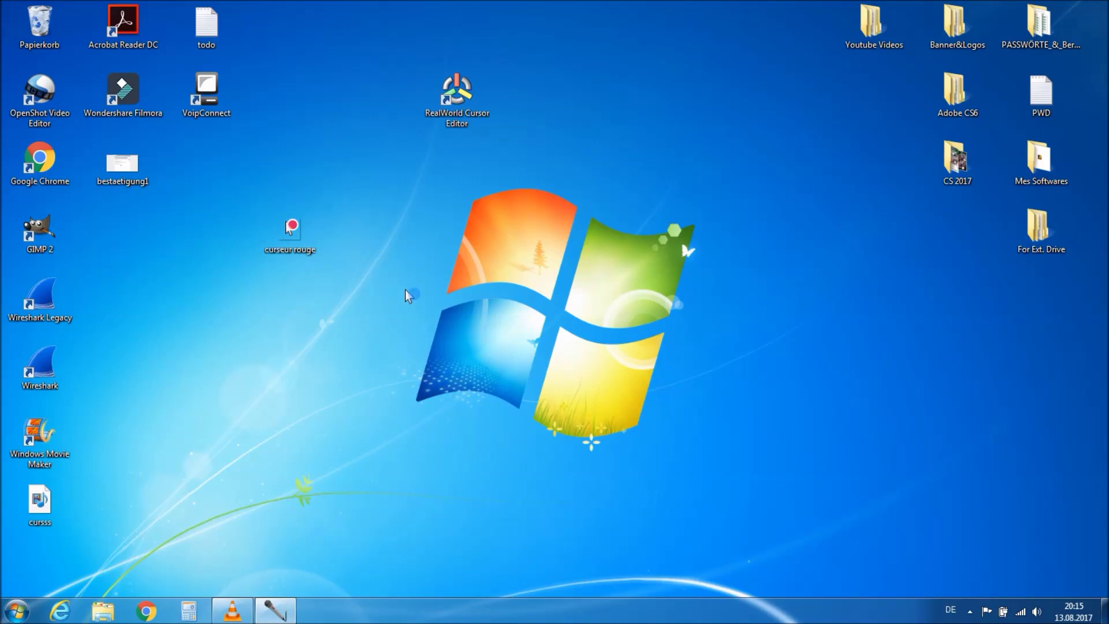
# Switch to VLC media player by launching it, then reposition and enlarge its window
pyautogui.click(16, 611)
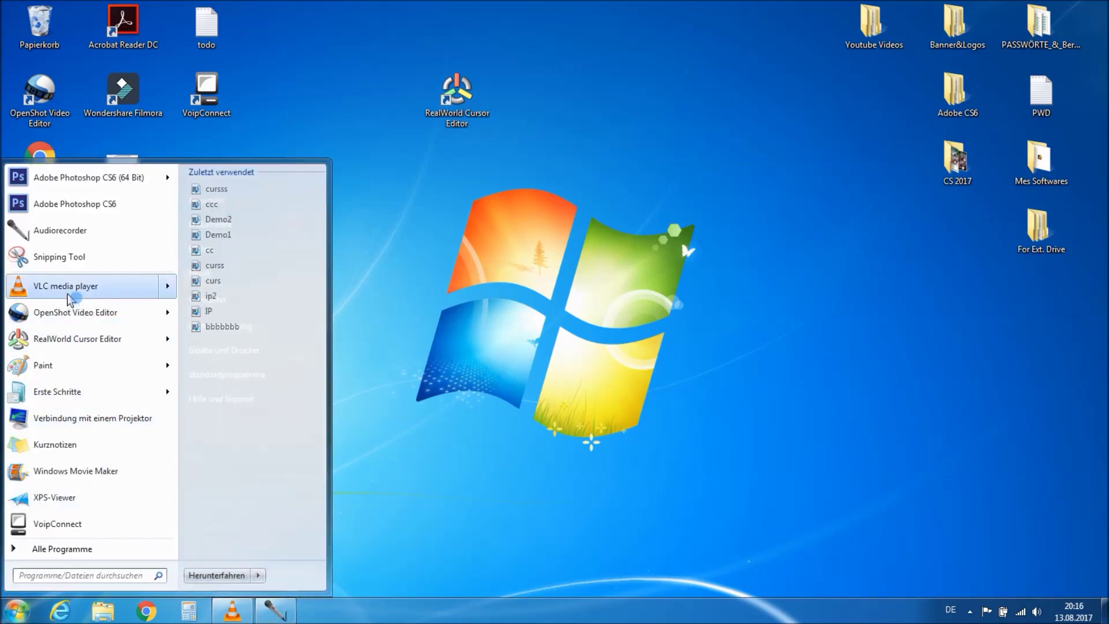
pyautogui.click(410, 459)
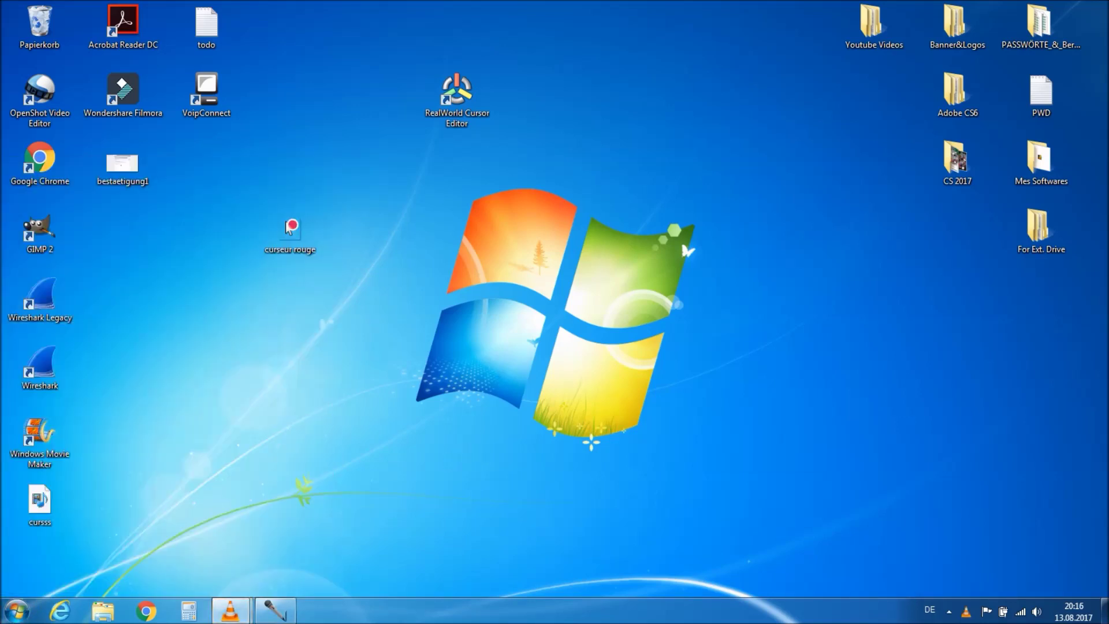
pyautogui.moveTo(501, 246); pyautogui.dragTo(563, 138)
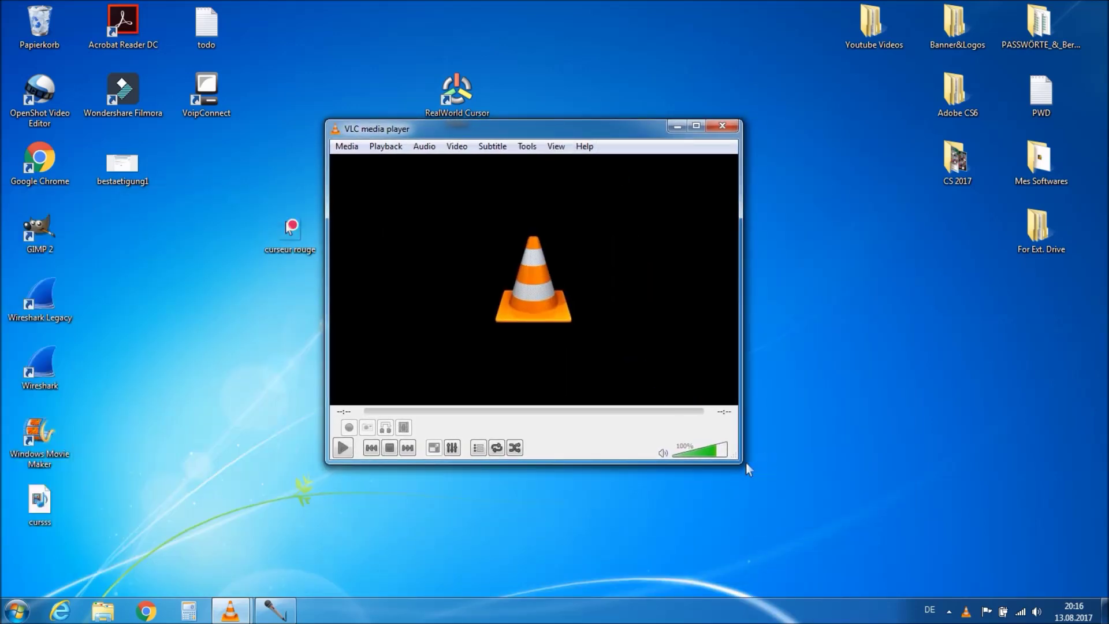
pyautogui.moveTo(745, 463); pyautogui.dragTo(925, 553)
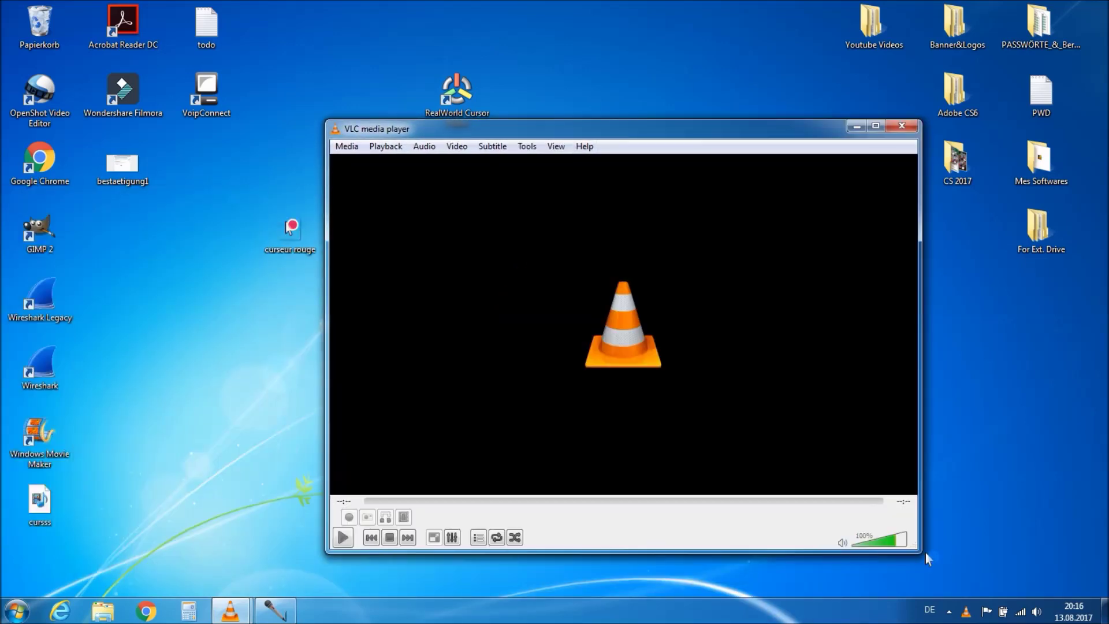
# Show all VLC preferences, open the Screen settings under the Input / Codecs access modules, and keep Follow the mouse enabled
pyautogui.click(526, 147)
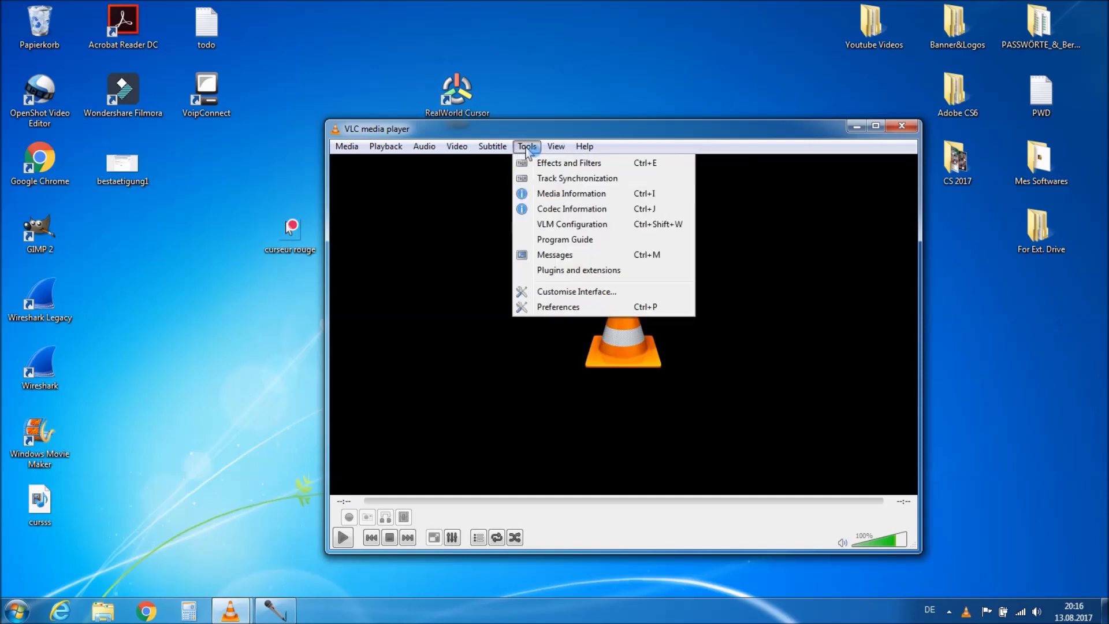
pyautogui.click(556, 308)
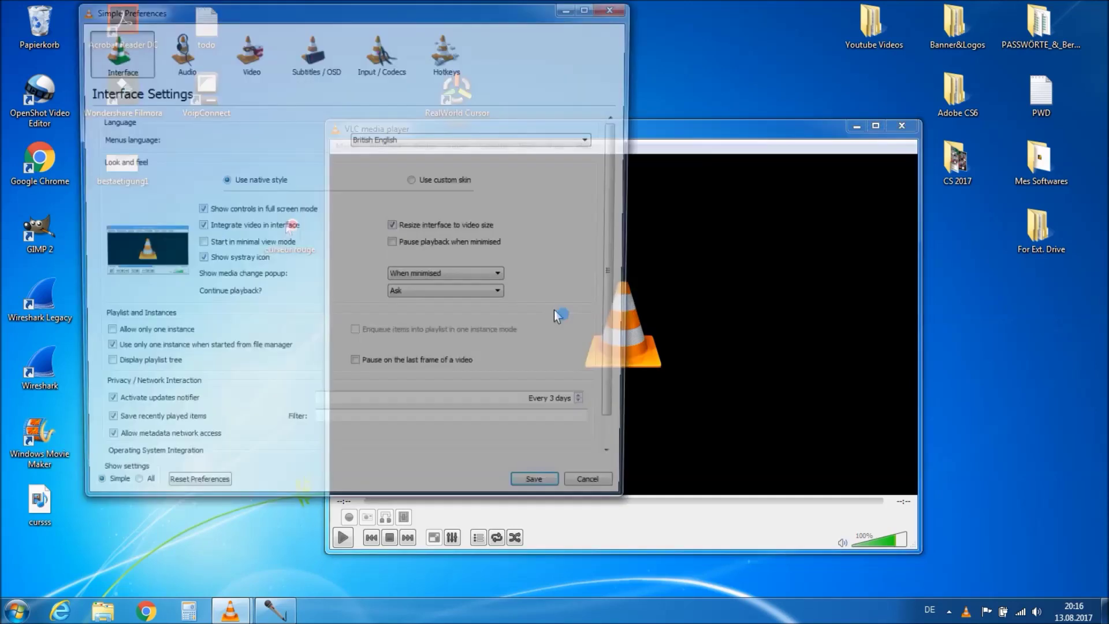
pyautogui.click(128, 492)
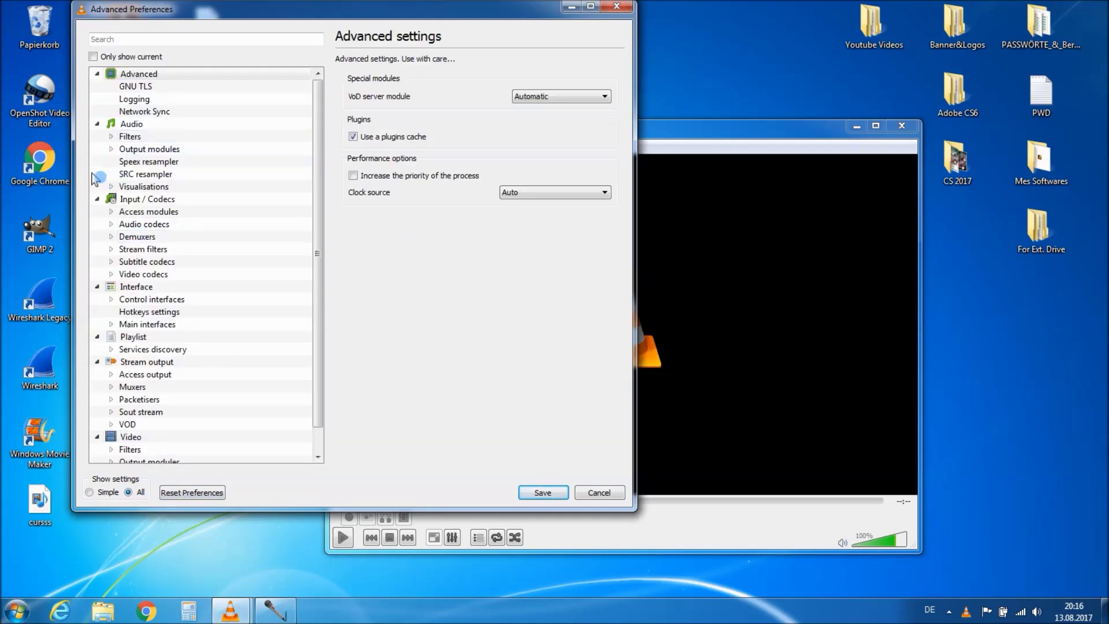
pyautogui.click(113, 213)
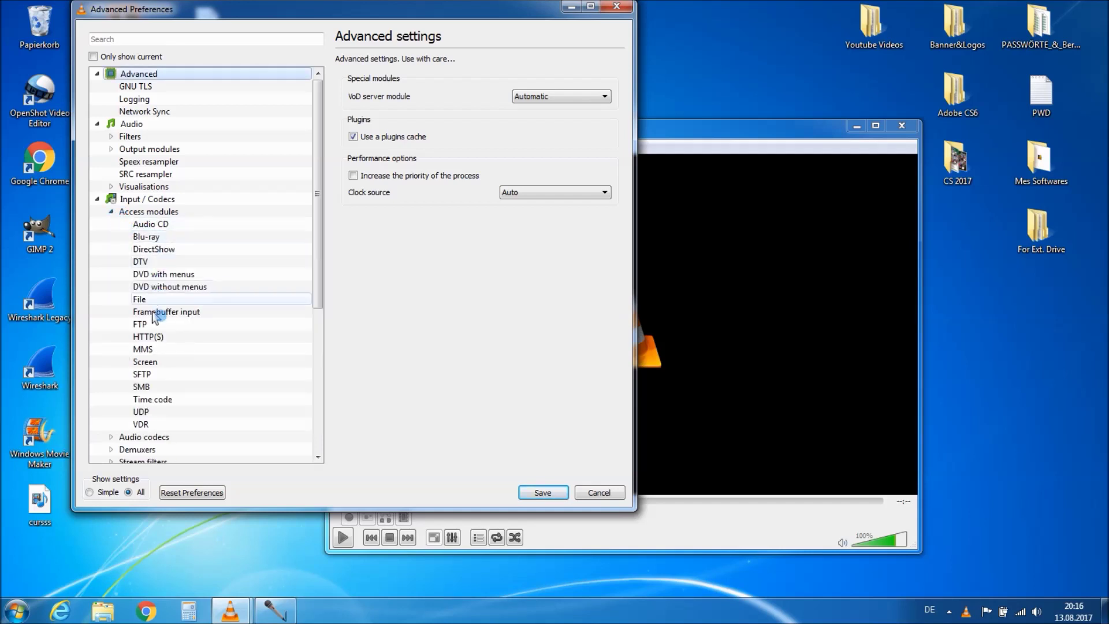
pyautogui.click(148, 366)
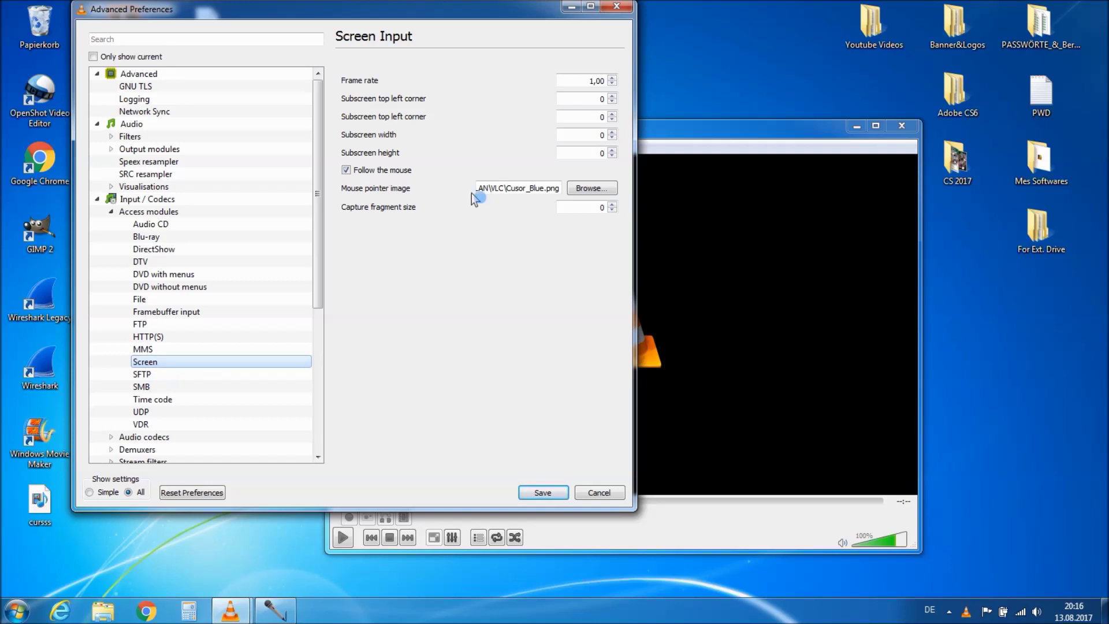
pyautogui.click(352, 173)
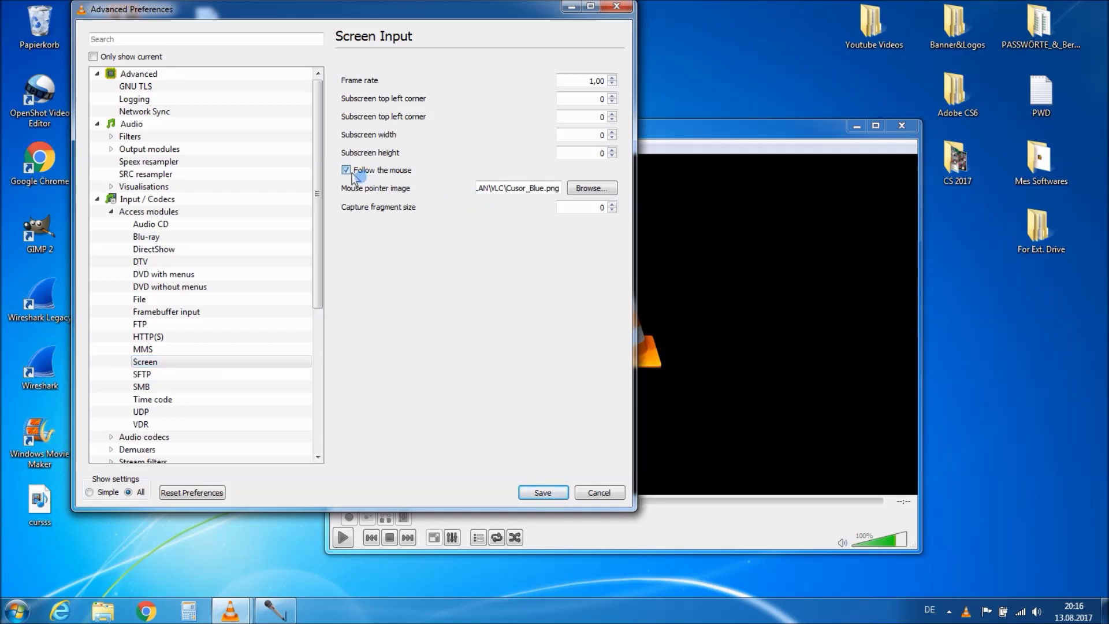
pyautogui.click(352, 175)
# Set the mouse pointer image to "curseur rouge" from C:\Programme\VideoLAN\VLC and save the preferences
pyautogui.click(595, 188)
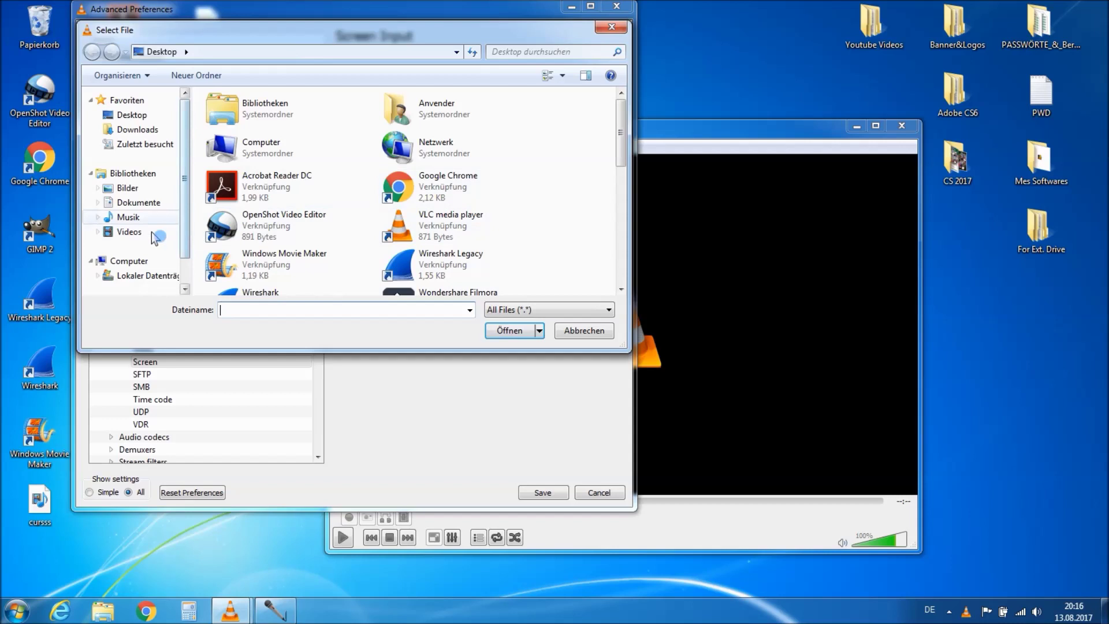
pyautogui.click(145, 276)
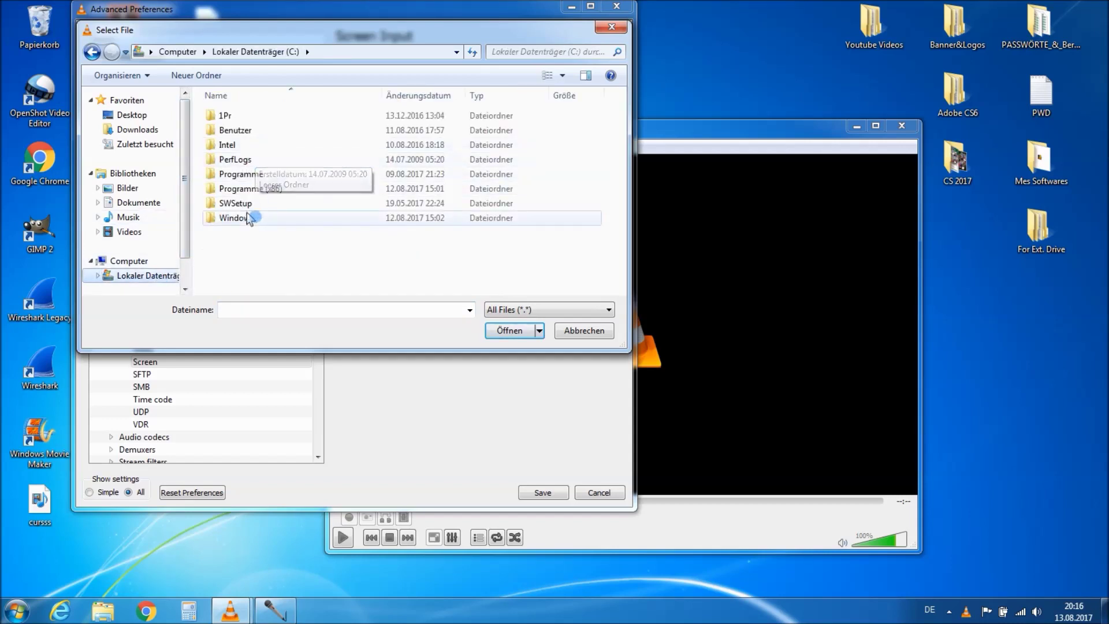
pyautogui.doubleClick(243, 174)
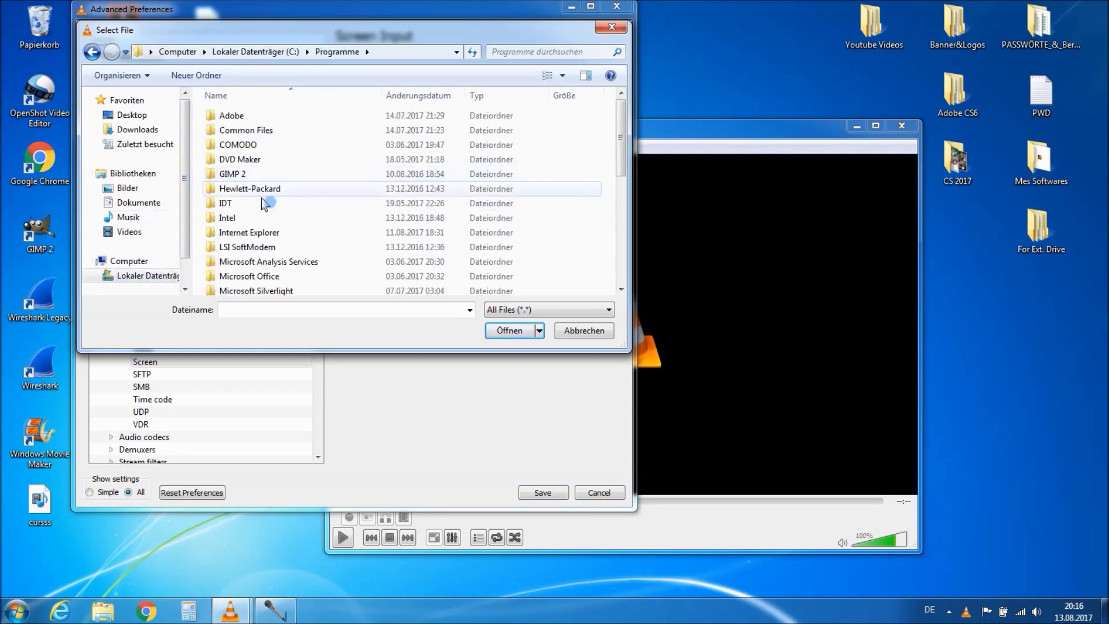
pyautogui.scroll(-6, 264, 204)
pyautogui.scroll(3, 281, 224)
pyautogui.scroll(-1, 283, 224)
pyautogui.doubleClick(260, 221)
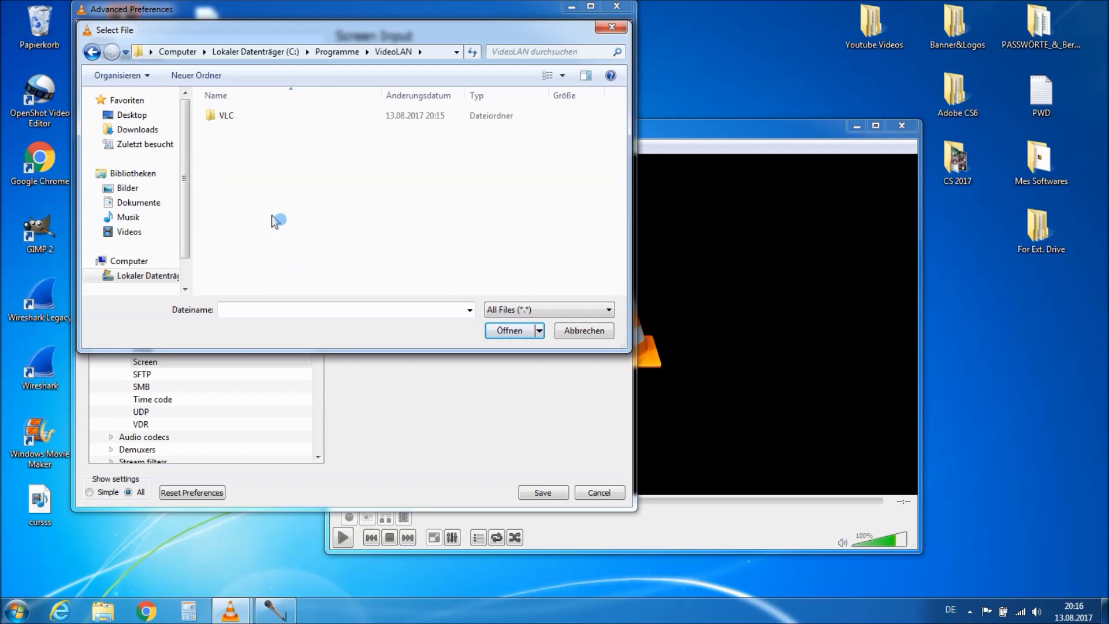
pyautogui.doubleClick(224, 116)
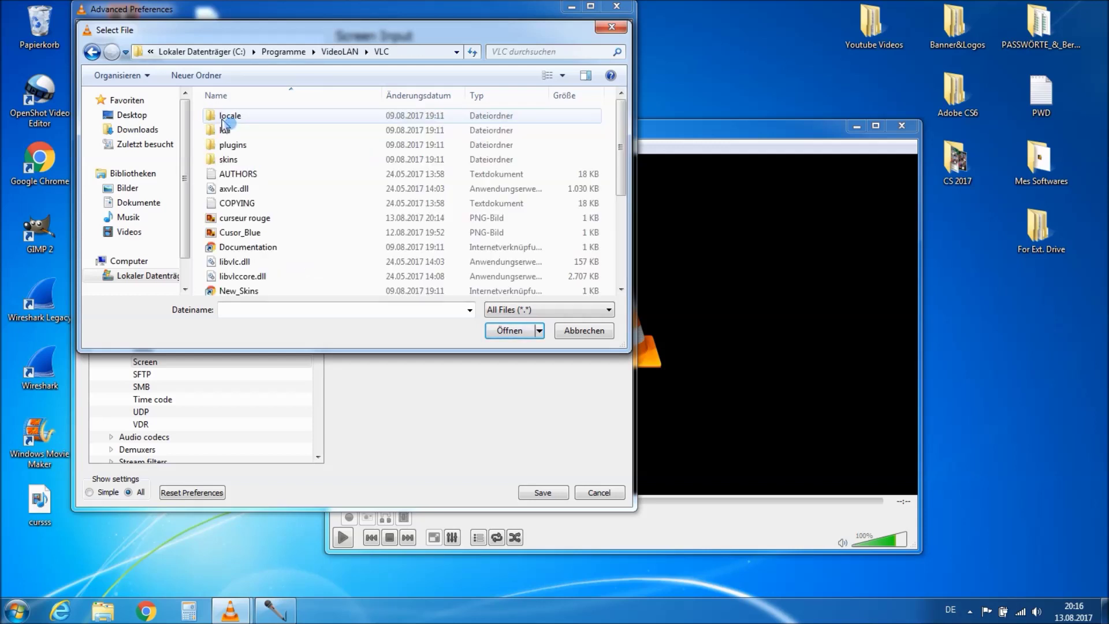
pyautogui.click(270, 221)
pyautogui.doubleClick(268, 218)
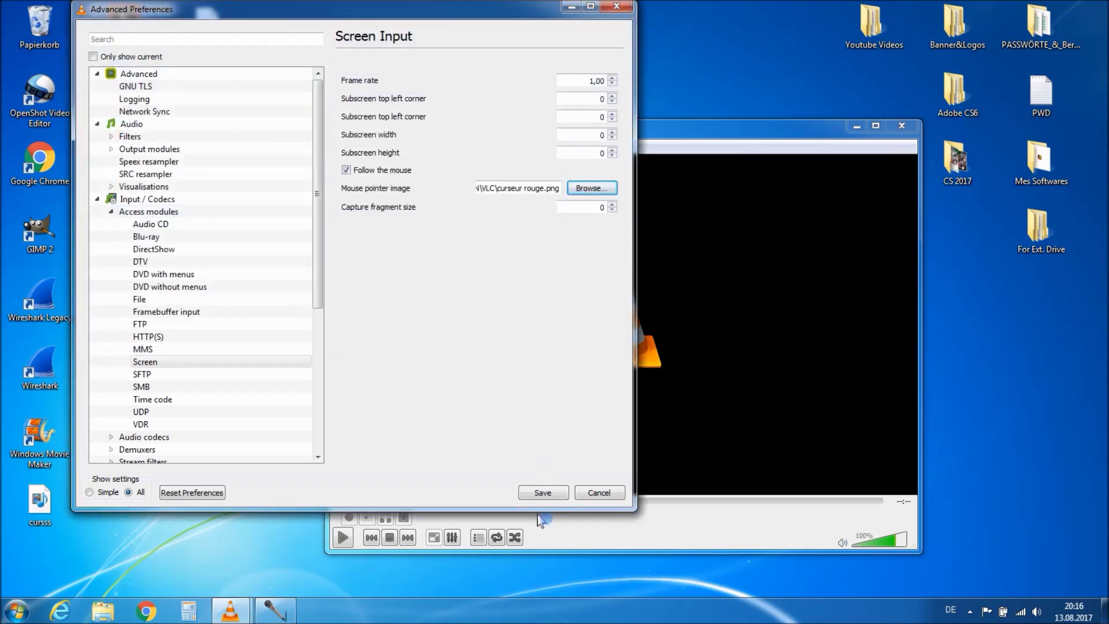
pyautogui.click(543, 493)
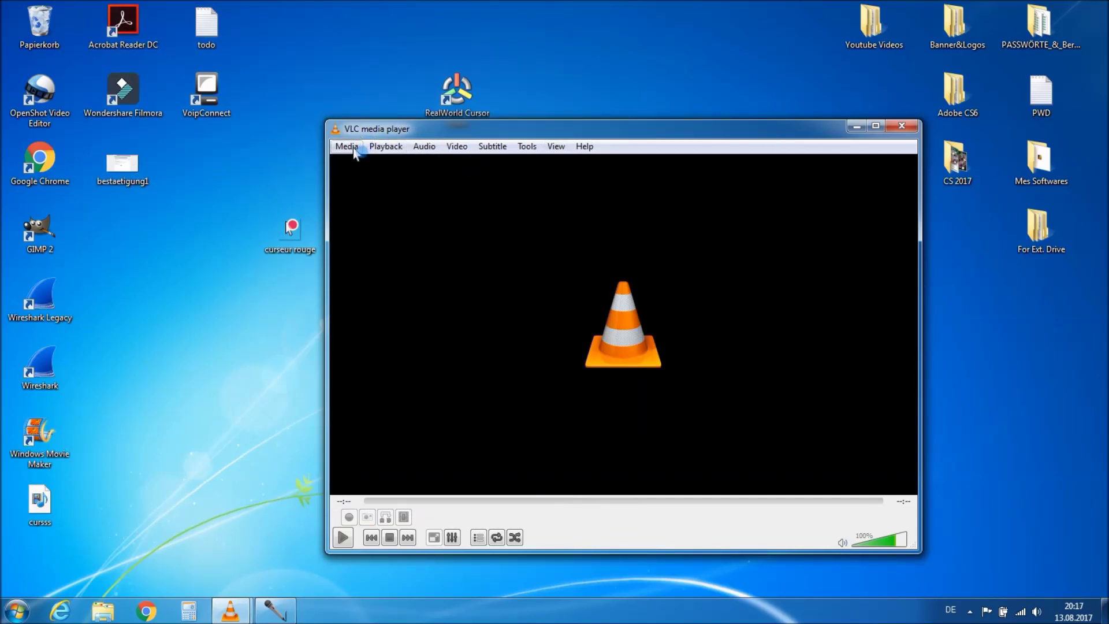
# Shrink the VLC window from its upper-left corner to uncover more of the desktop
pyautogui.moveTo(327, 122); pyautogui.dragTo(352, 182)
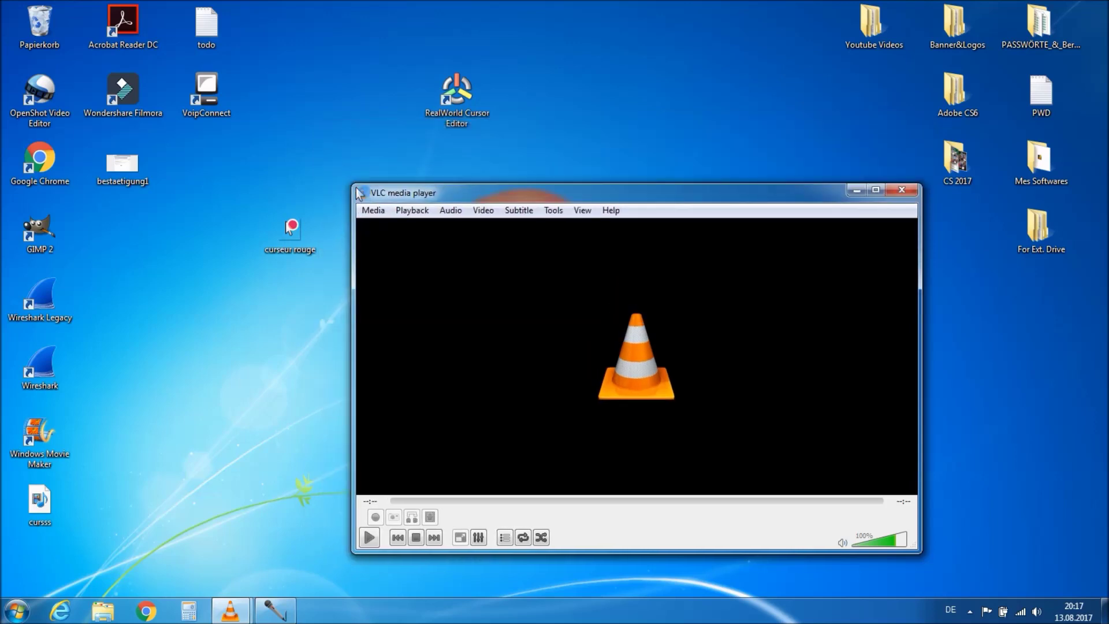
# Move the VLC window up and set up a capture device in Desktop capture mode with a frame rate of 10,00 f/s
pyautogui.moveTo(471, 189); pyautogui.dragTo(424, 142)
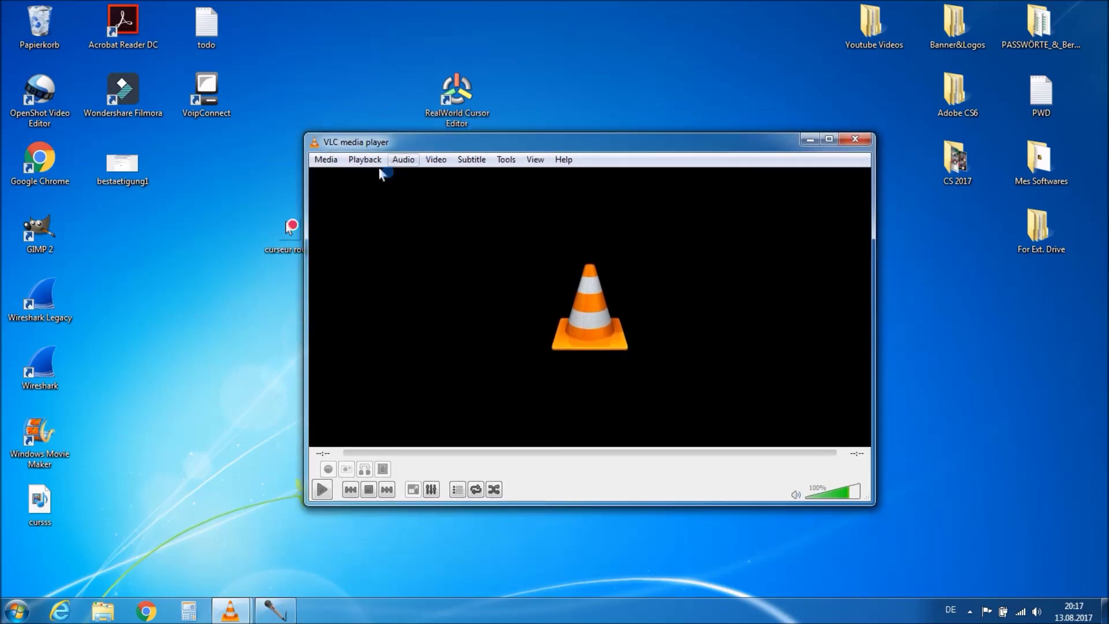
pyautogui.click(337, 164)
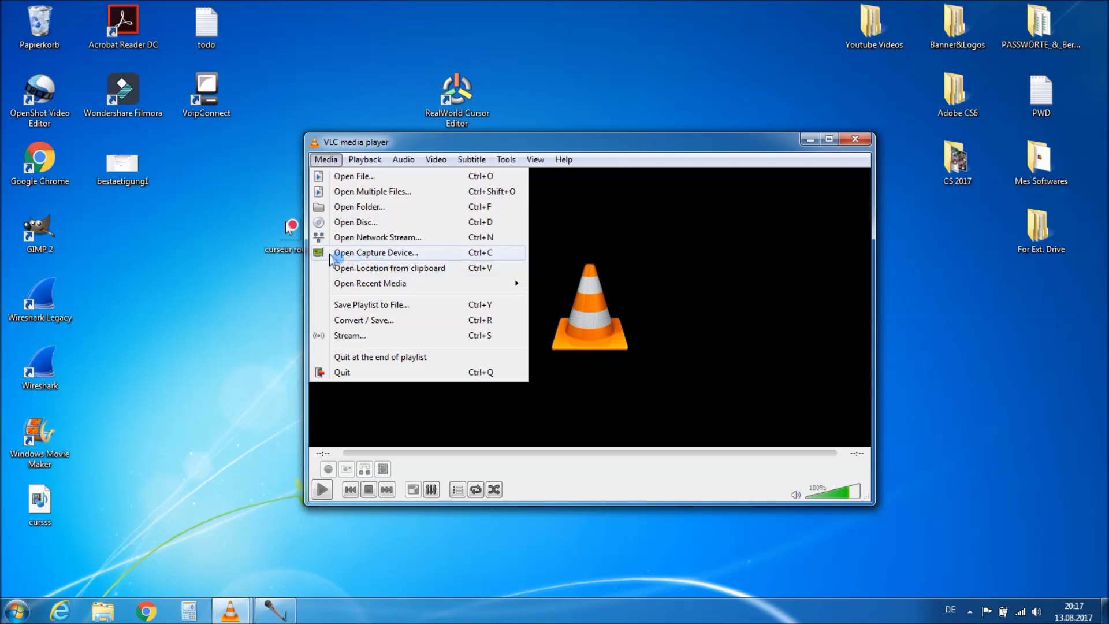
pyautogui.click(352, 254)
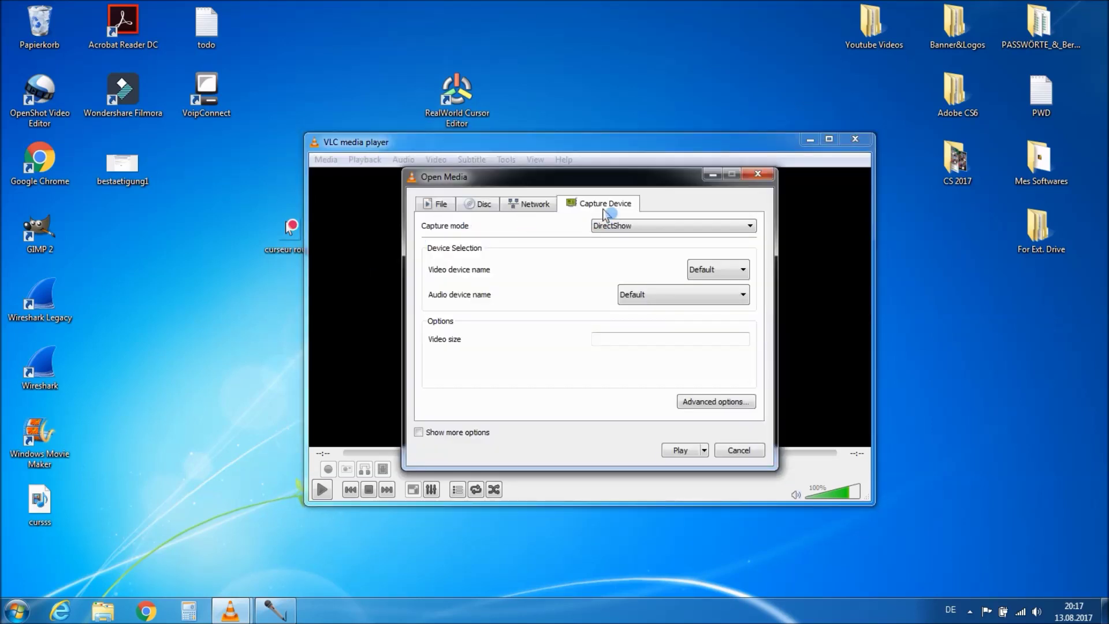
pyautogui.click(633, 228)
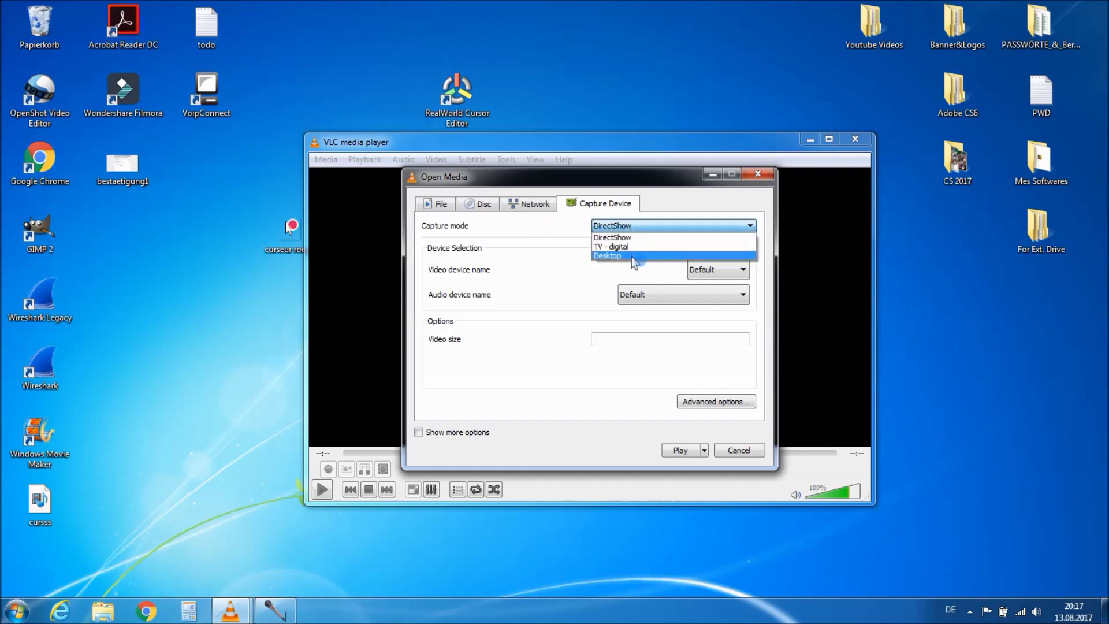
pyautogui.click(632, 255)
pyautogui.click(715, 358)
pyautogui.write('0,00 f/s')
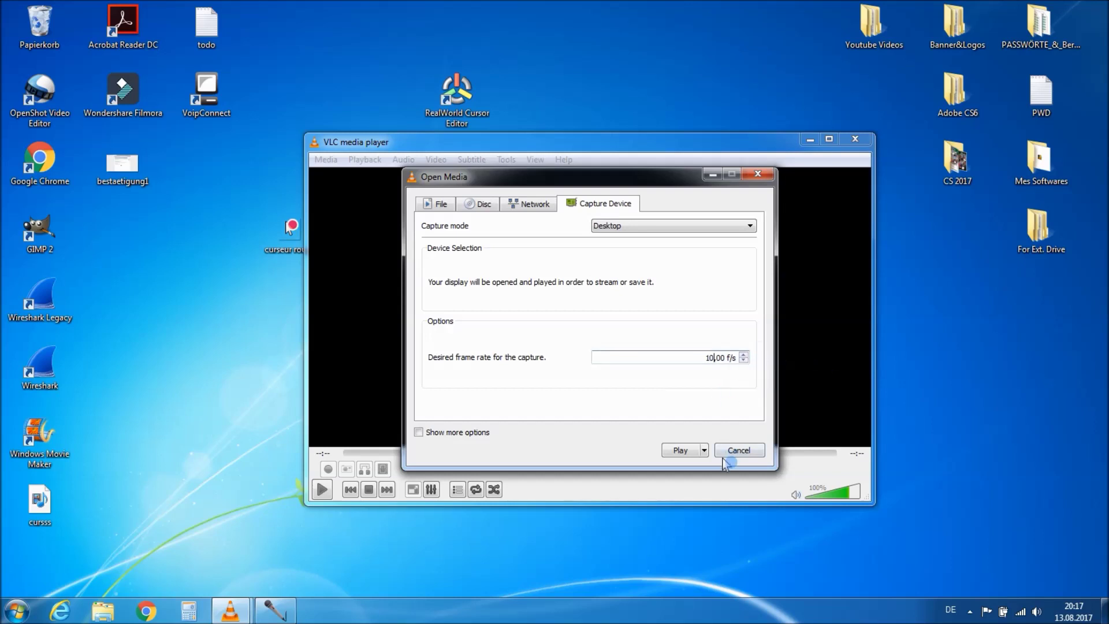
# Convert the screen capture to the file Demo1.mp4 on the Desktop with the Video - H.264 + MP3 (MP4) profile and start recording
pyautogui.click(704, 451)
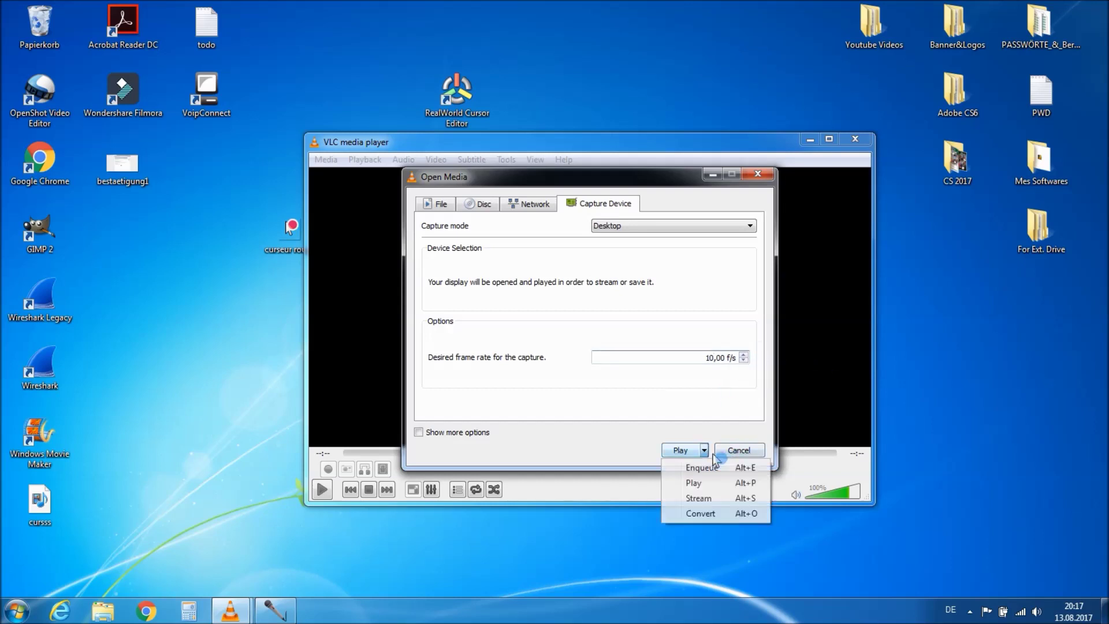
pyautogui.click(717, 513)
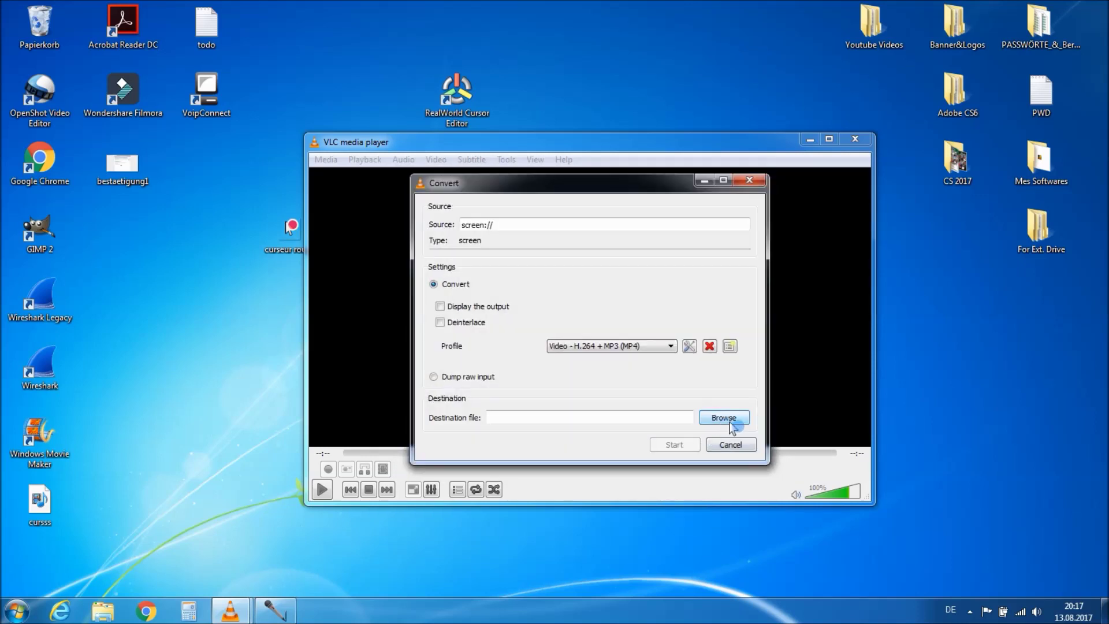
pyautogui.click(728, 425)
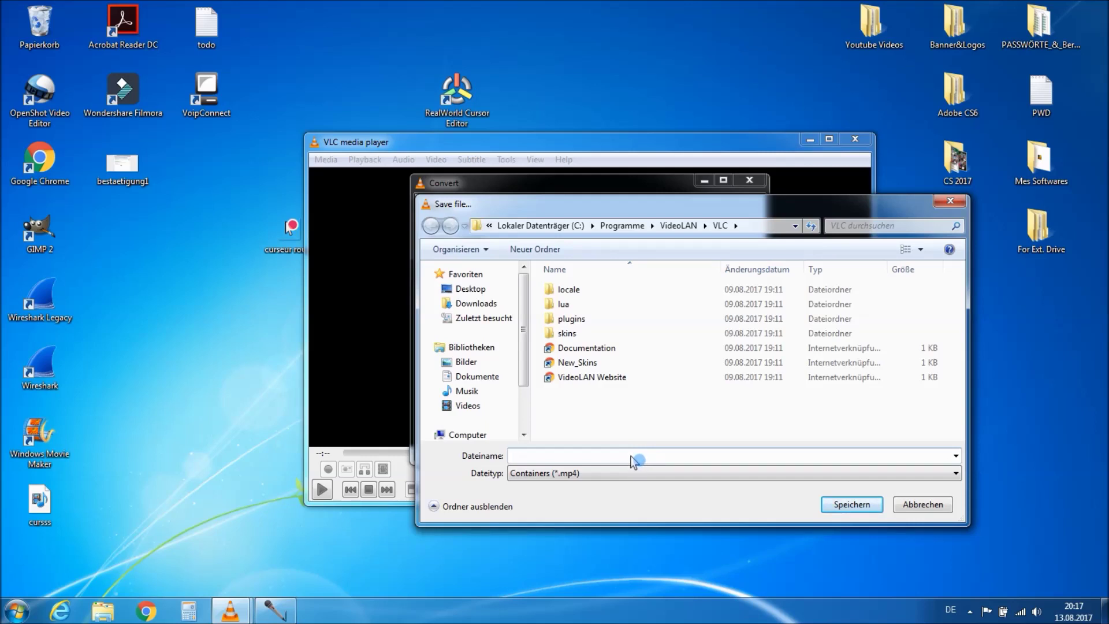
pyautogui.write('Demos1')
pyautogui.click(480, 289)
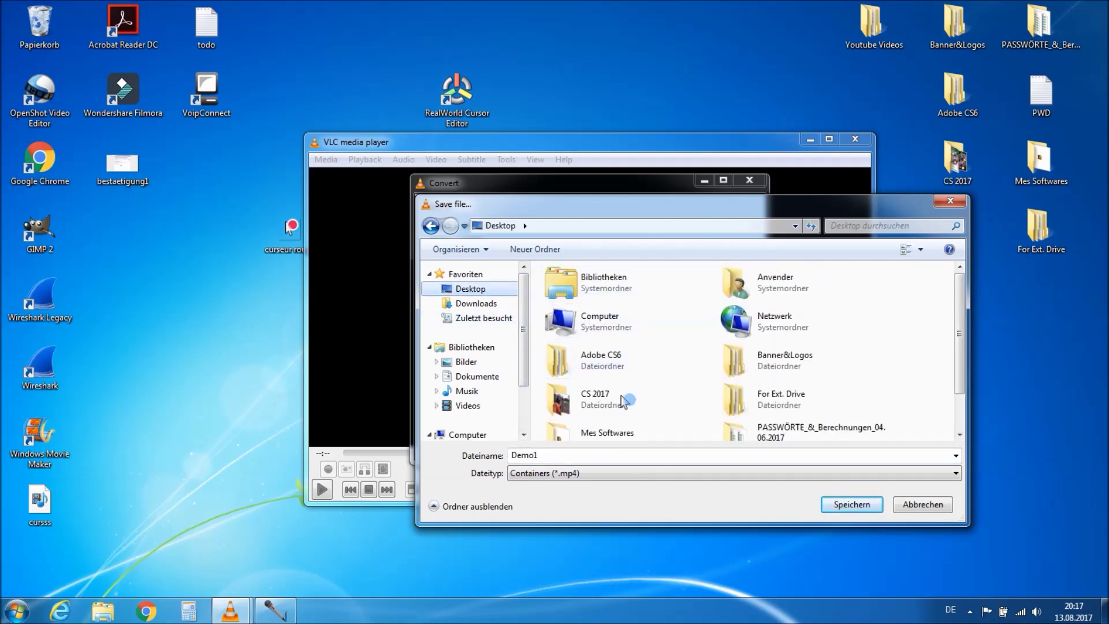
pyautogui.click(864, 506)
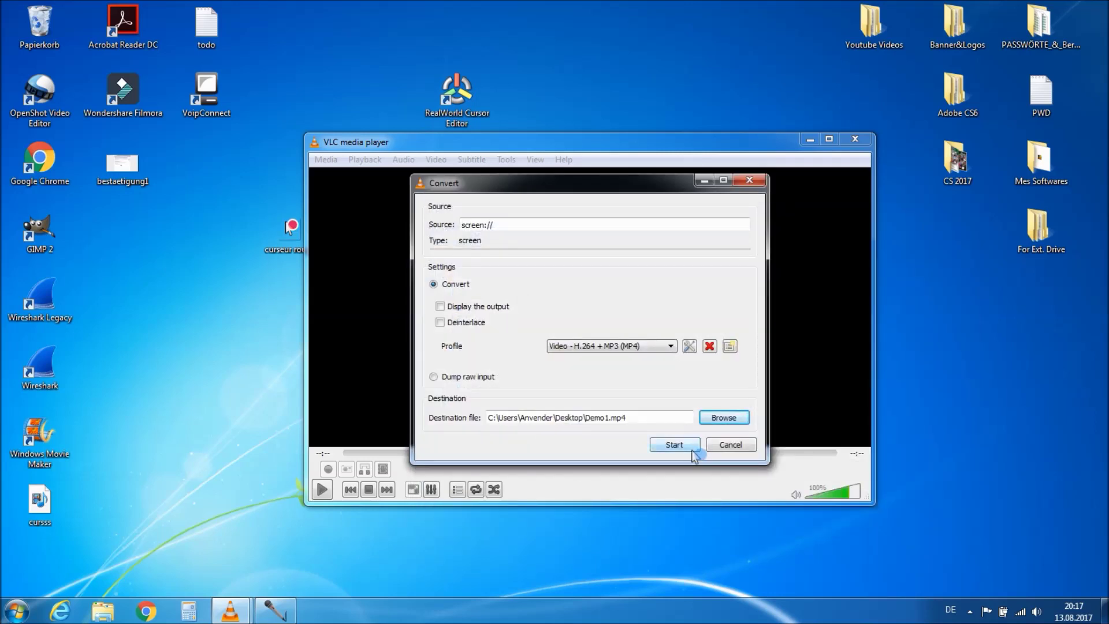
pyautogui.click(692, 452)
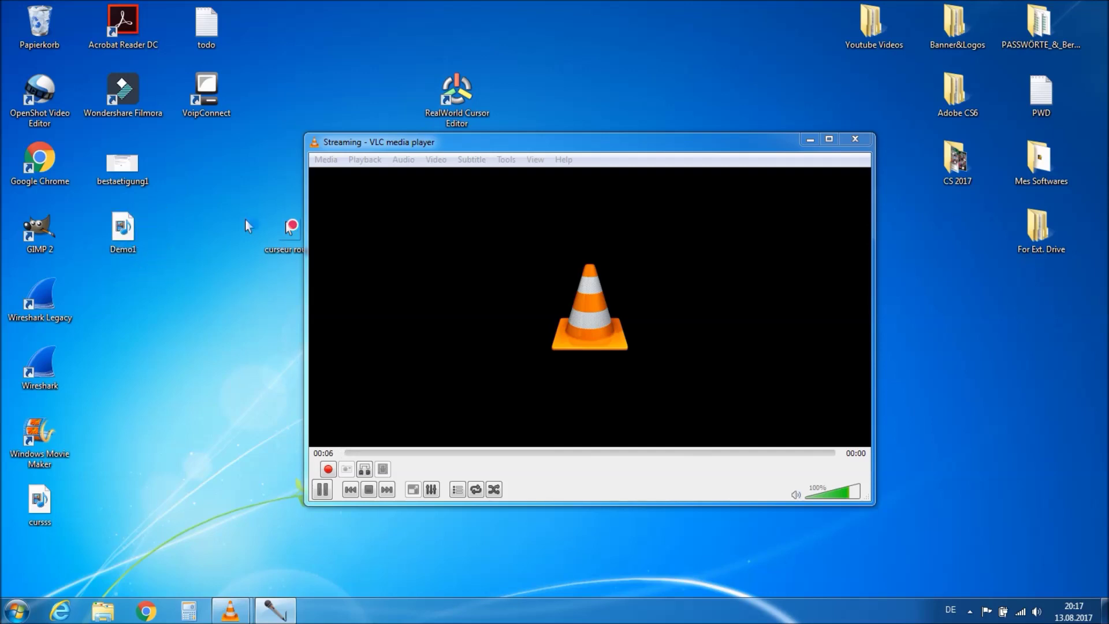
# Create pointer activity for the recording by selecting subfolders in the Youtube Videos folder, closing it, and selecting the CS 2017 folder
pyautogui.click(487, 106)
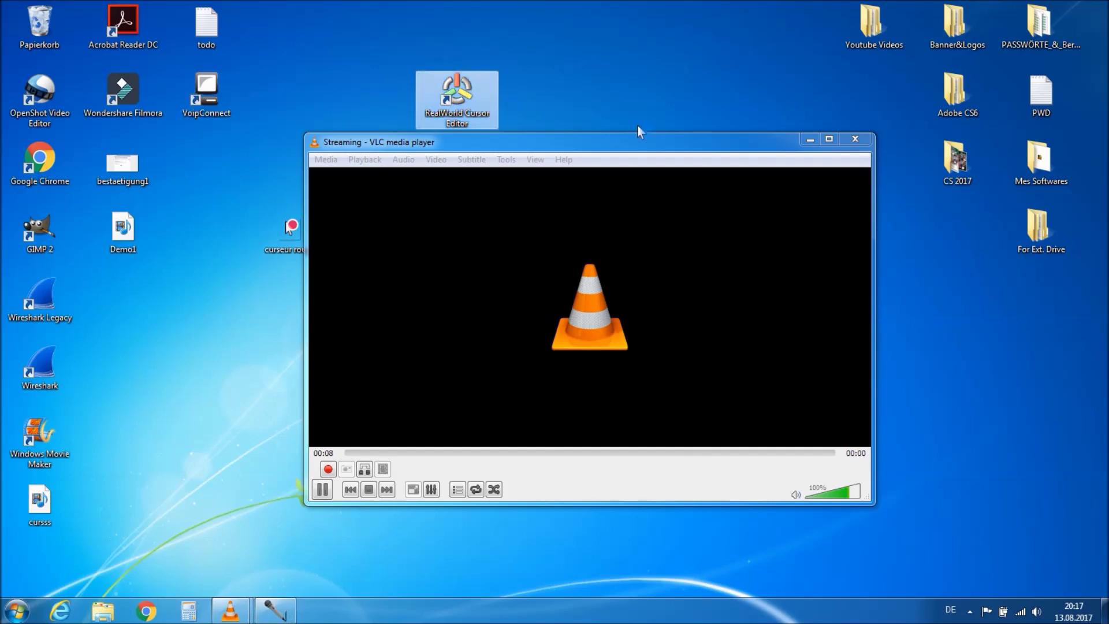
pyautogui.doubleClick(866, 26)
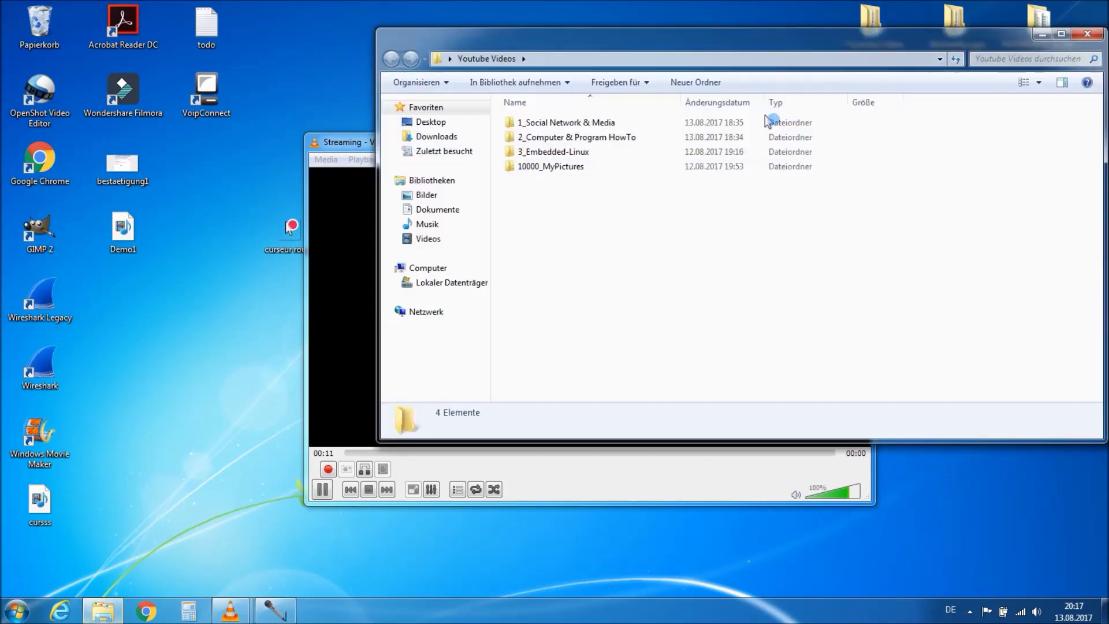
pyautogui.click(693, 165)
pyautogui.click(809, 123)
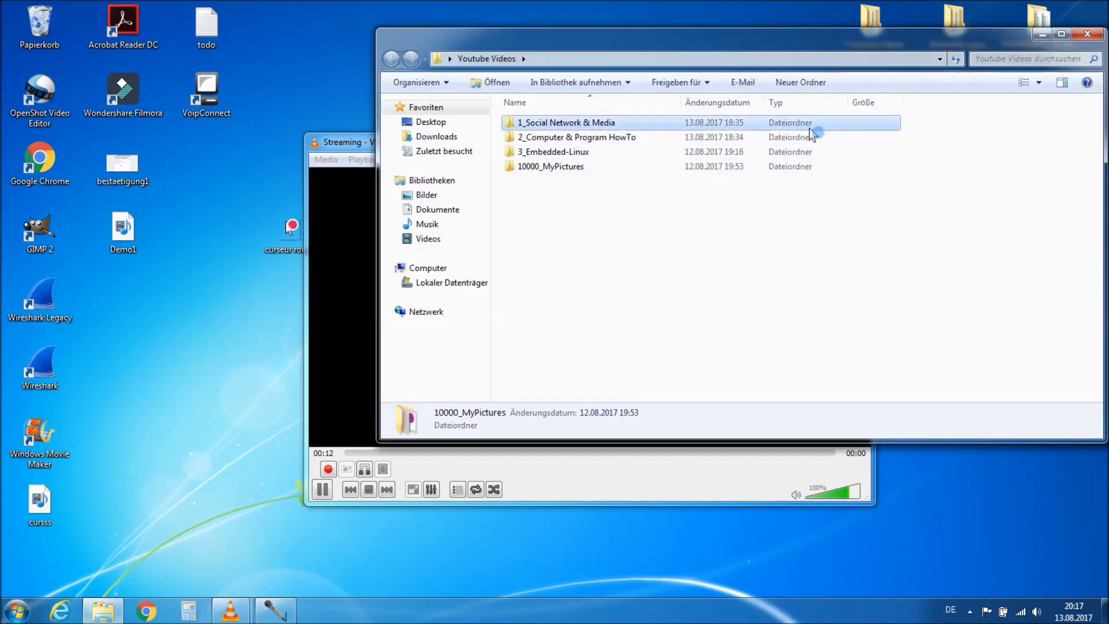
pyautogui.click(1087, 35)
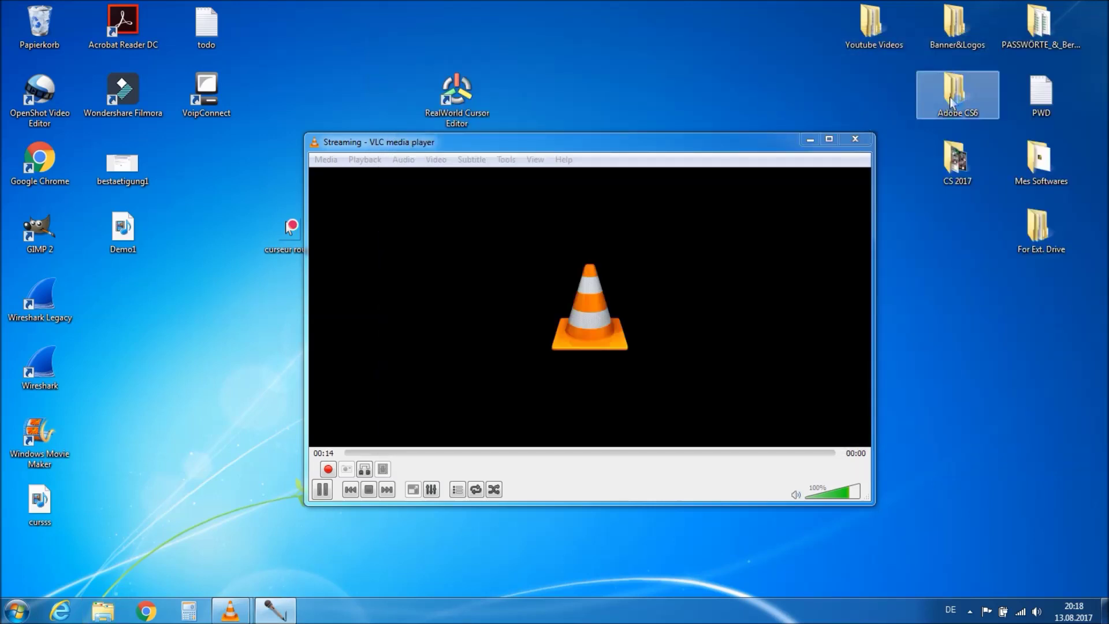
pyautogui.doubleClick(959, 165)
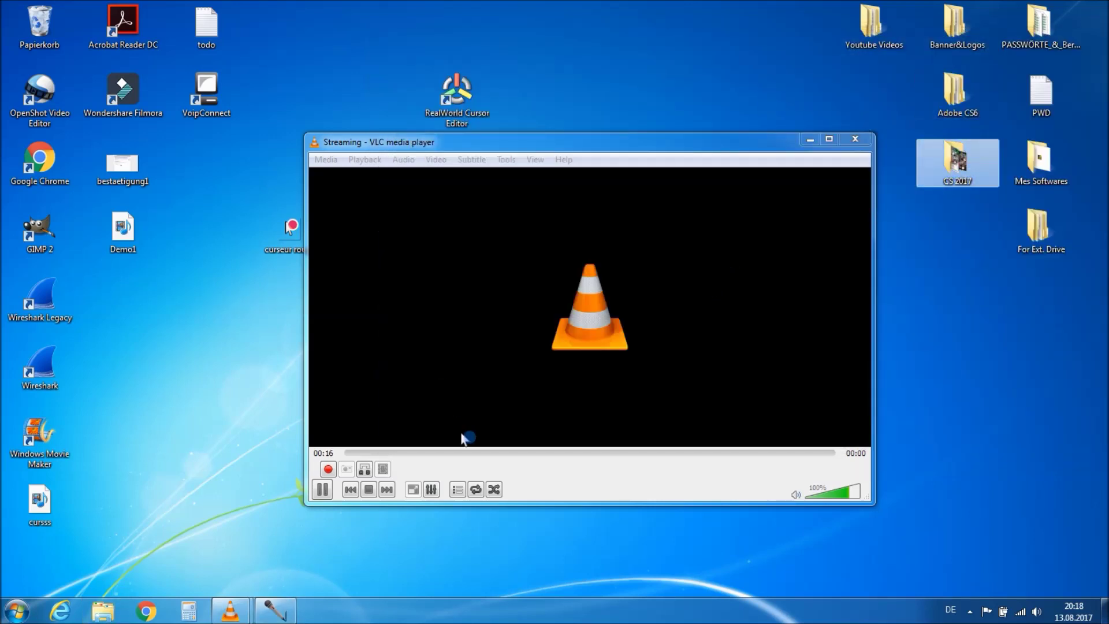
# Stop the desktop recording and close VLC media player
pyautogui.click(371, 494)
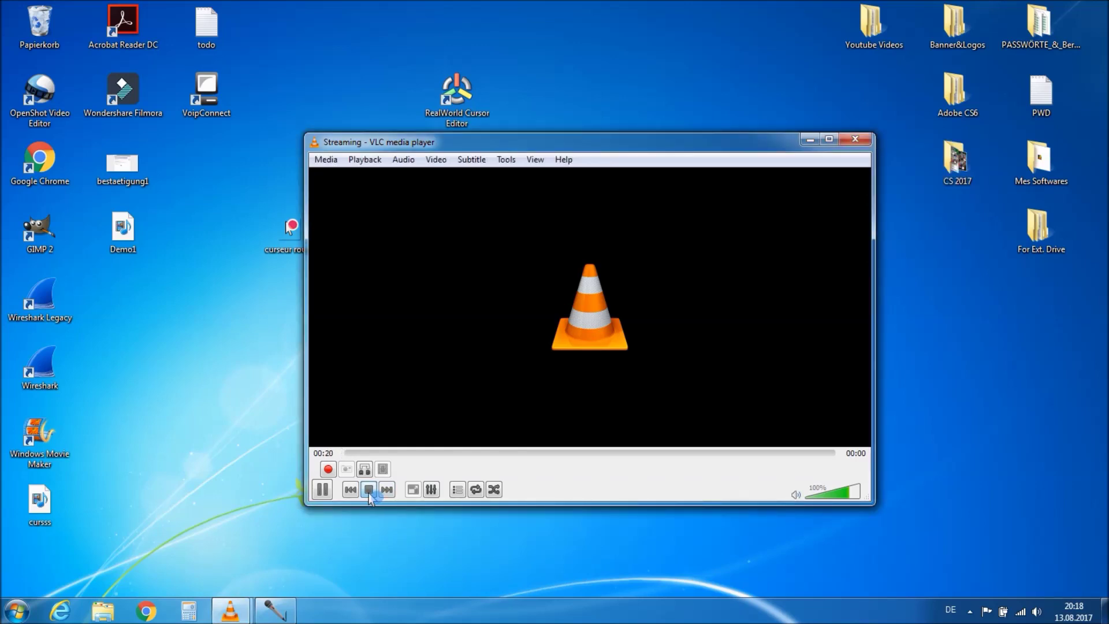
pyautogui.click(369, 492)
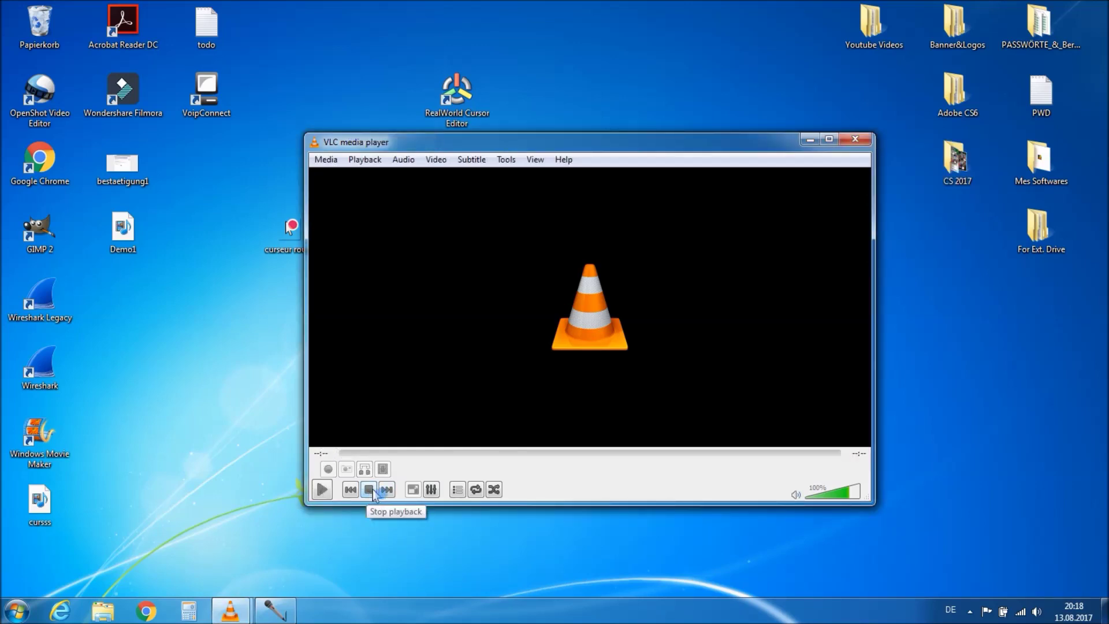
pyautogui.click(855, 139)
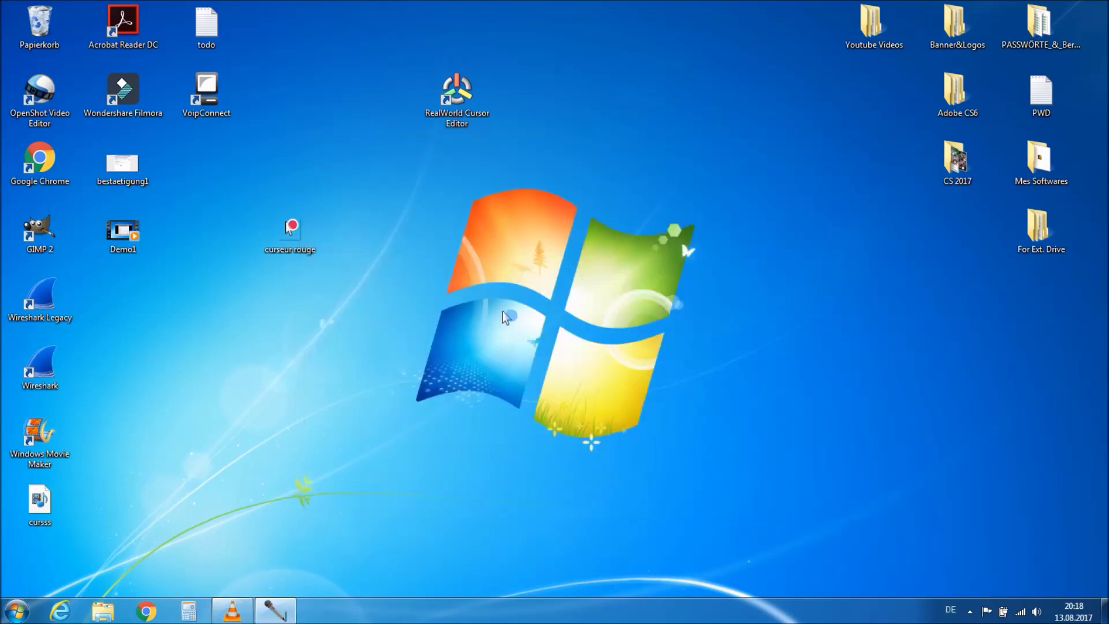
# Move the Demo1 video beside curseur rouge on the desktop, play it to review the recorded pointer, and close the player
pyautogui.moveTo(116, 234); pyautogui.dragTo(382, 238)
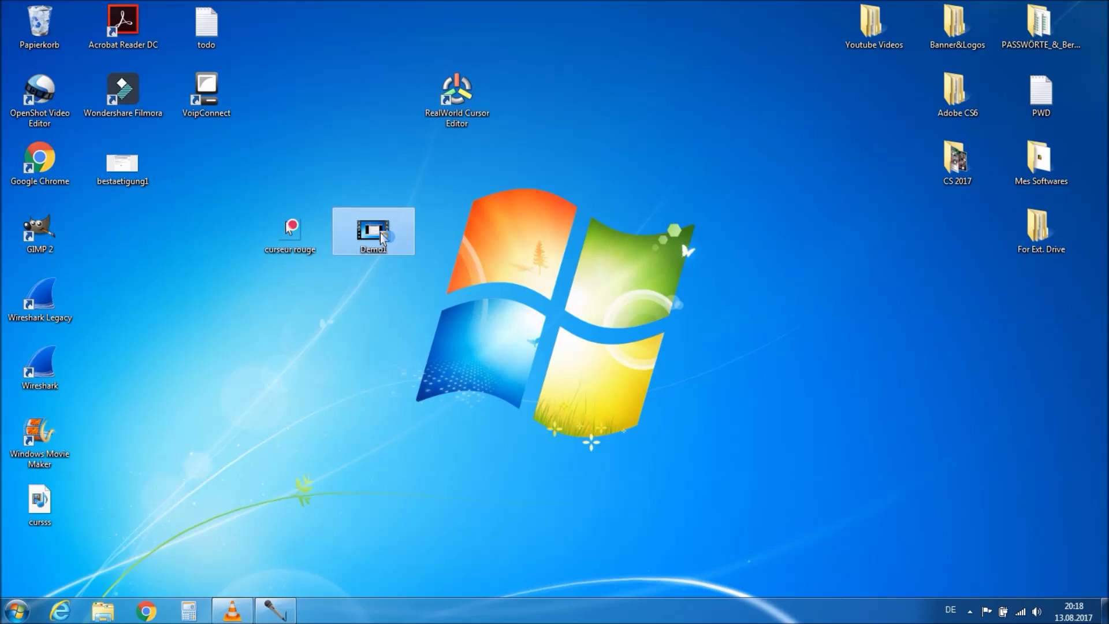
pyautogui.doubleClick(380, 233)
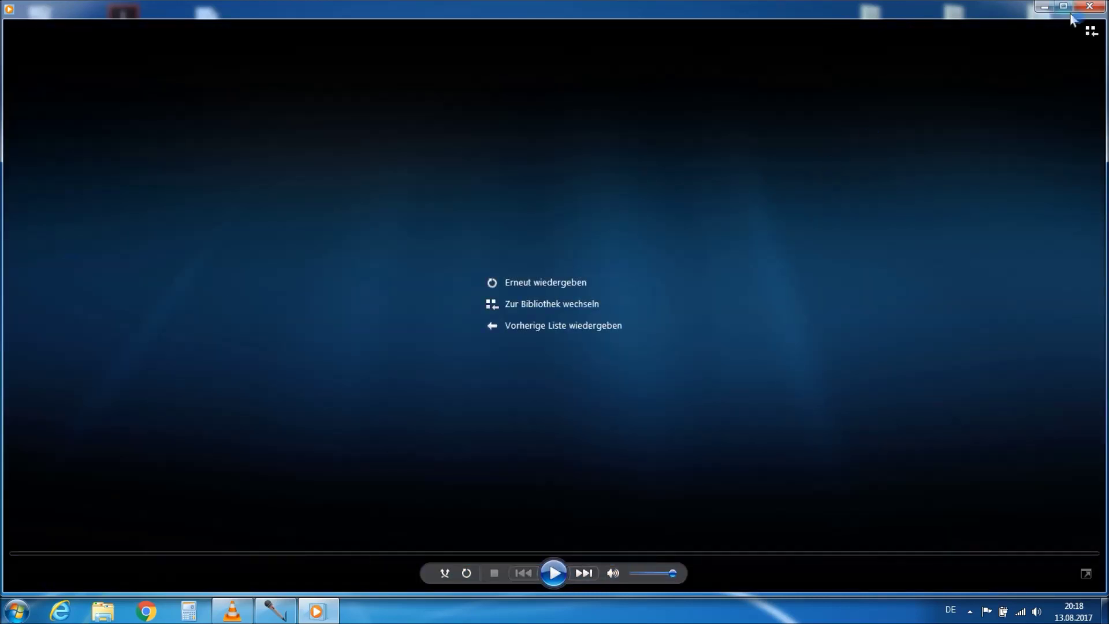
pyautogui.click(1089, 6)
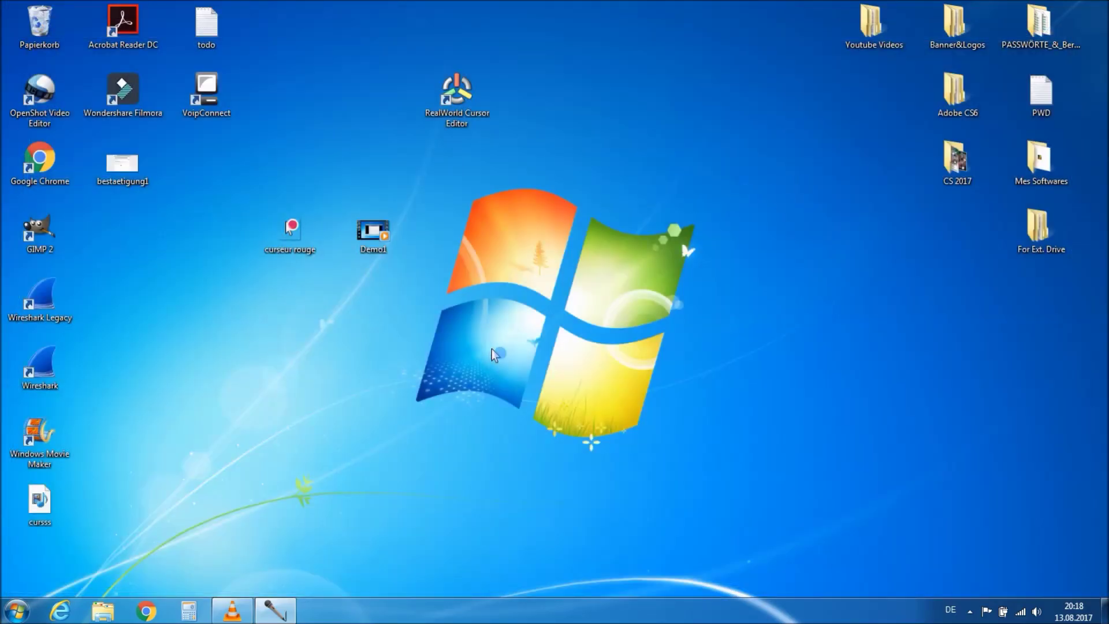